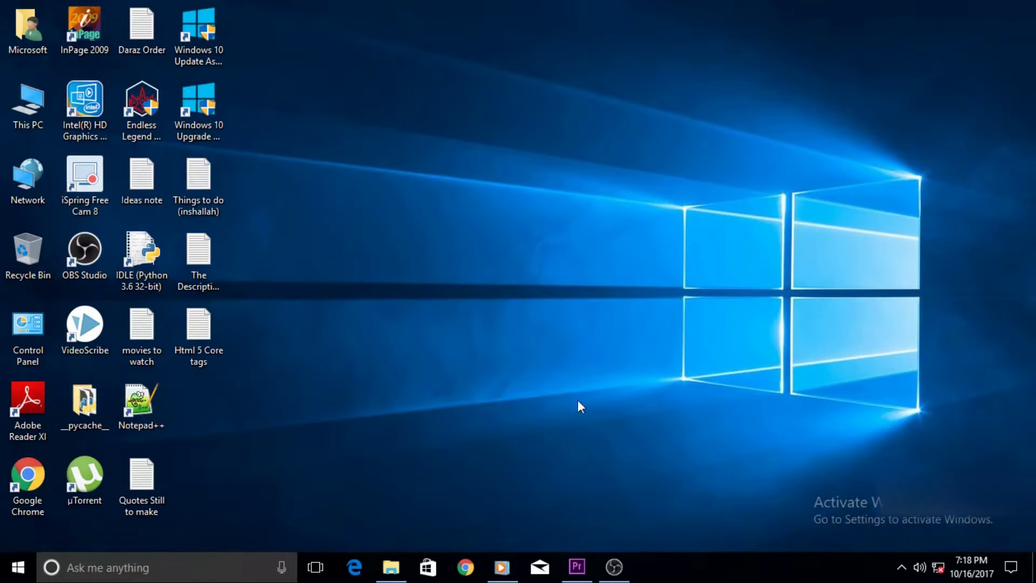
# Step: Bring the Premiere Pro Tutorial Project window to the front from the taskbar
pyautogui.click(577, 566)
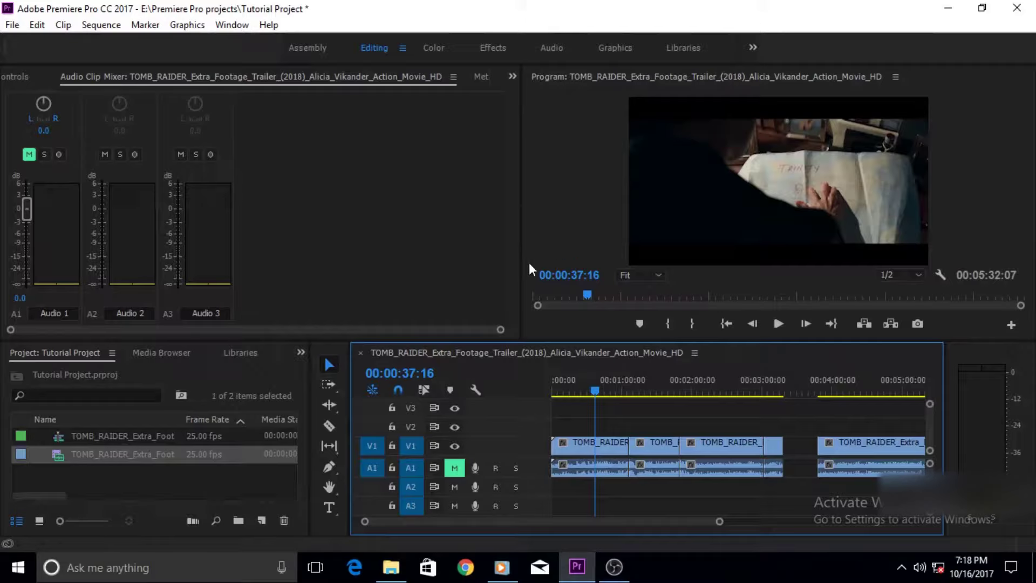
# Step: Select the second TOMB_RAIDER clip with its audio and mark a 00:01:43:21 in/out range around it
pyautogui.moveTo(549, 523); pyautogui.dragTo(578, 521)
pyautogui.click(765, 446)
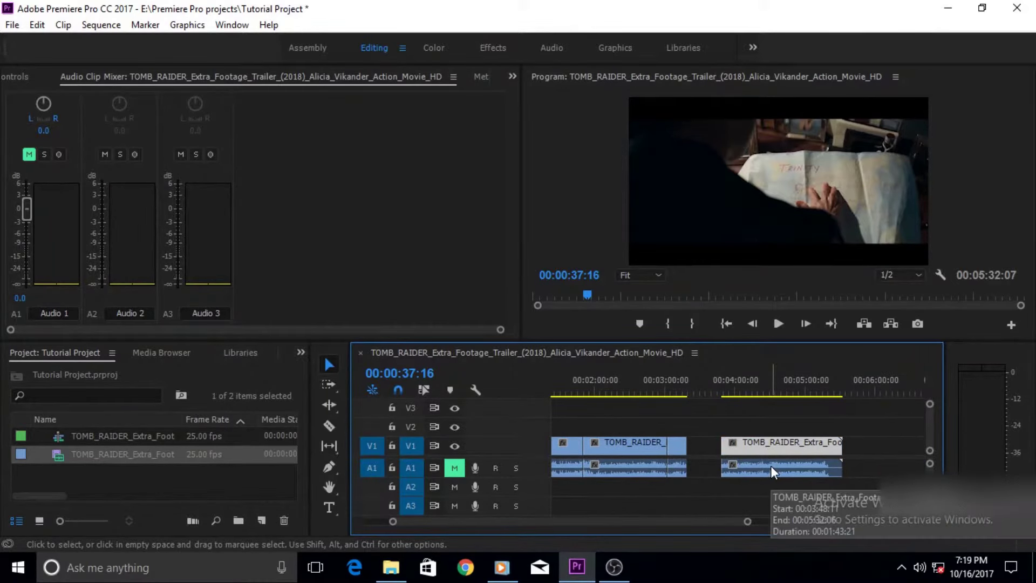
pyautogui.click(772, 470)
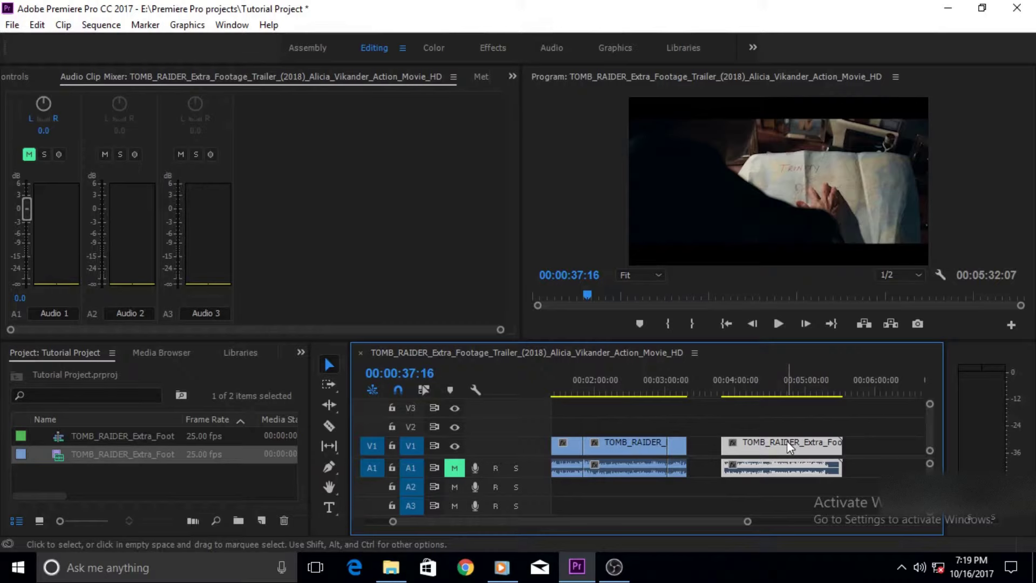
pyautogui.press('x')
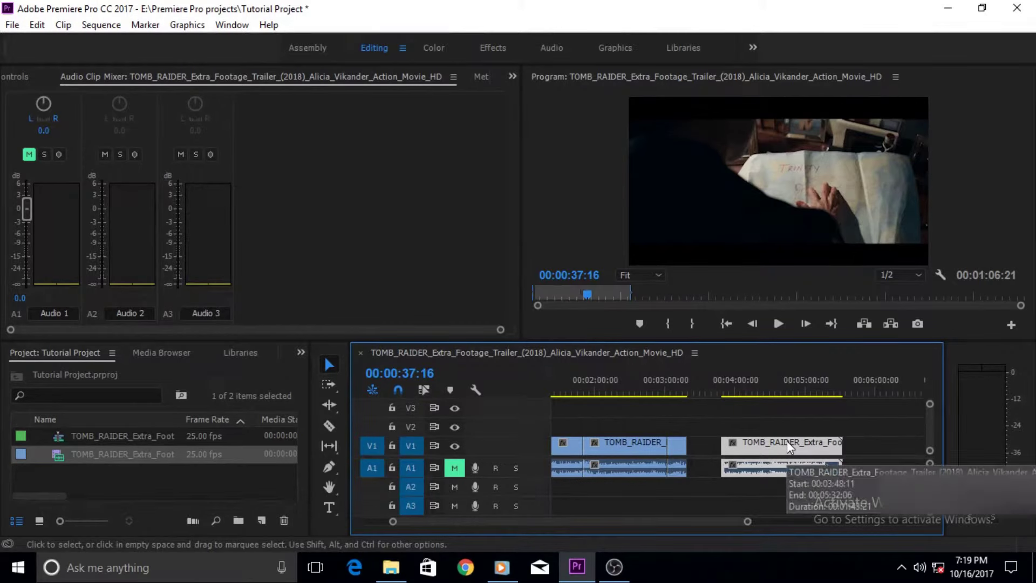
pyautogui.click(753, 389)
pyautogui.press('x')
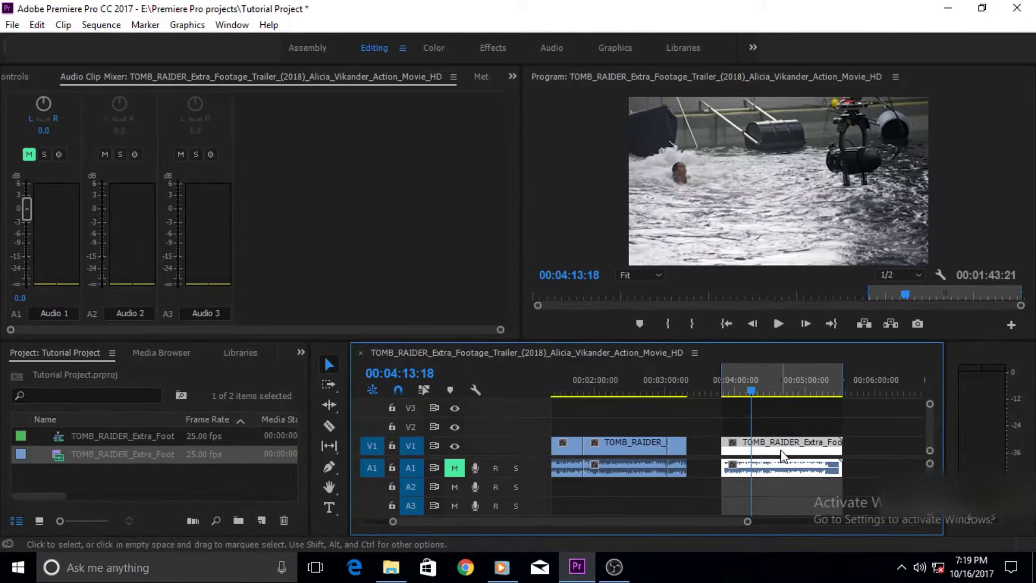
pyautogui.moveTo(783, 456)
pyautogui.rightClick(784, 456)
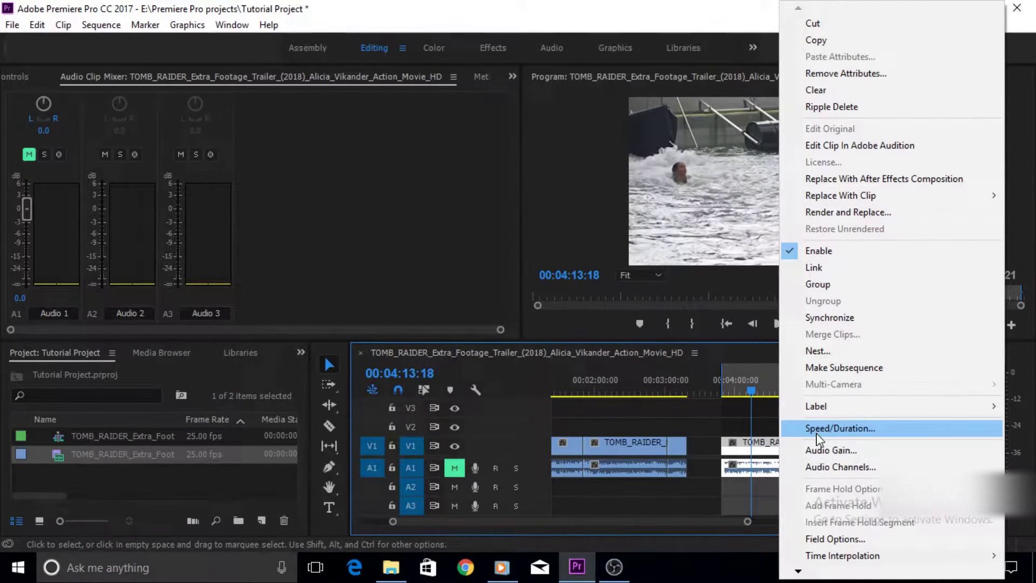
# Step: Open Speed/Duration for the second TOMB_RAIDER clip and select its 00:01:43:21 duration for editing
pyautogui.click(877, 429)
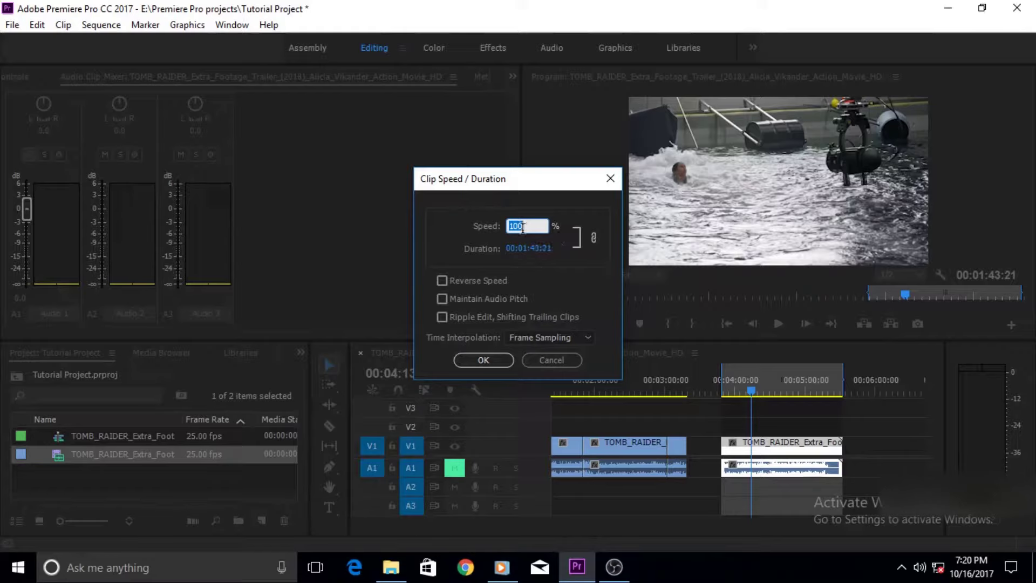
pyautogui.click(484, 228)
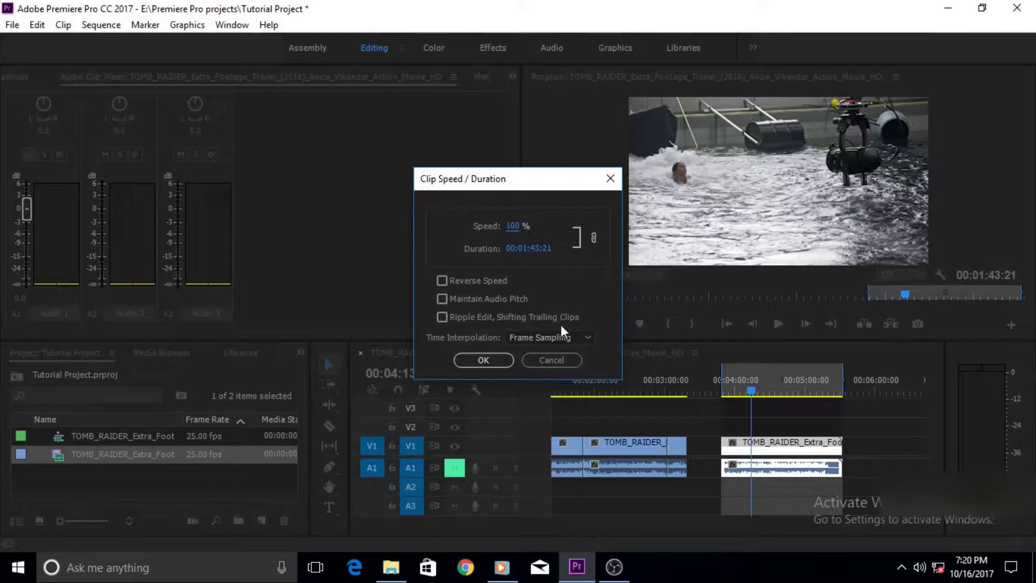
pyautogui.click(539, 249)
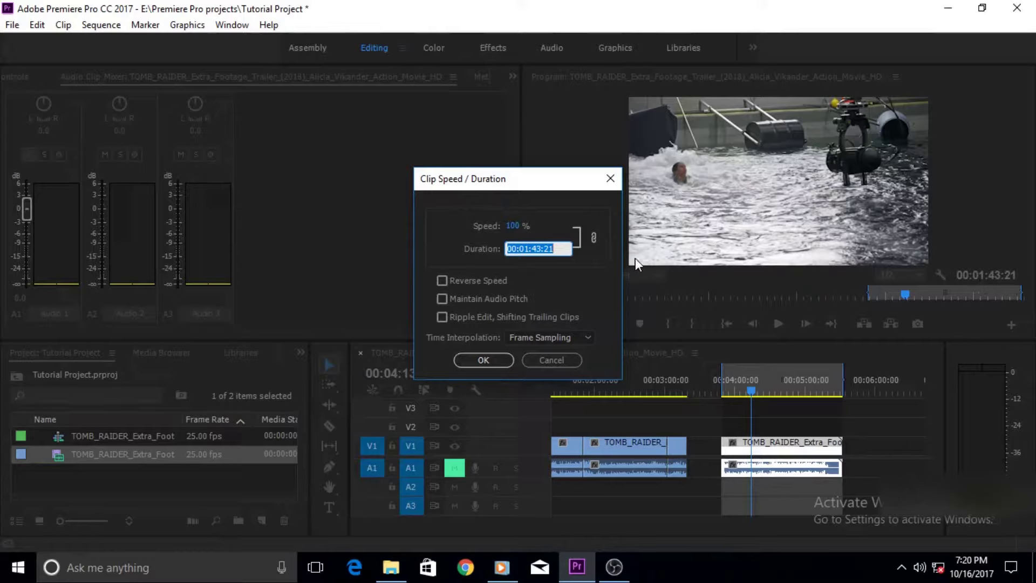
# Step: Enter a 00:00:40:00 duration for the second clip, raising its speed to 259.6%
pyautogui.write('4000')
pyautogui.moveTo(527, 184); pyautogui.dragTo(412, 171)
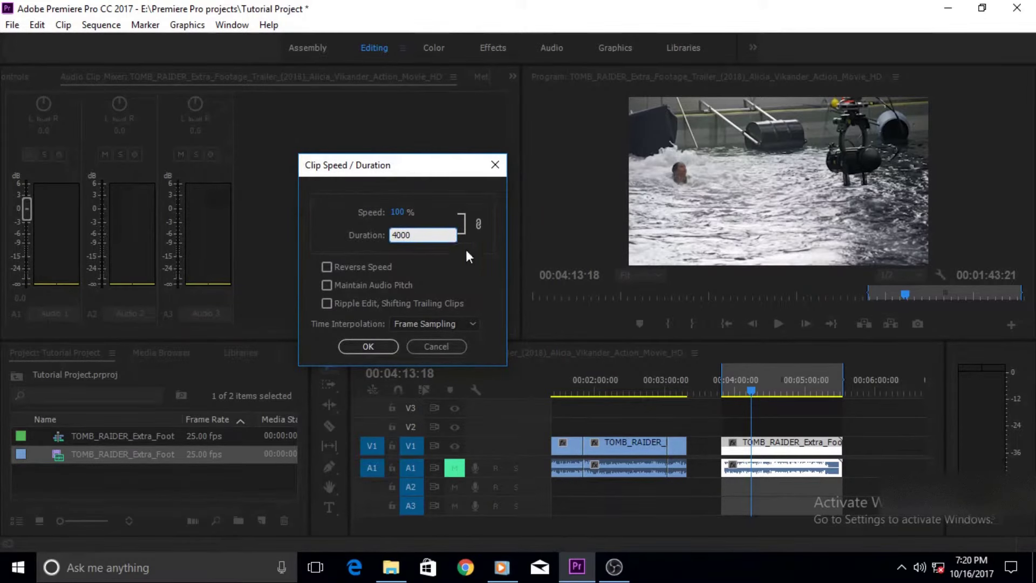
pyautogui.moveTo(402, 236); pyautogui.dragTo(392, 235)
pyautogui.click(411, 236)
pyautogui.moveTo(407, 236); pyautogui.dragTo(413, 235)
pyautogui.click(419, 236)
pyautogui.click(375, 215)
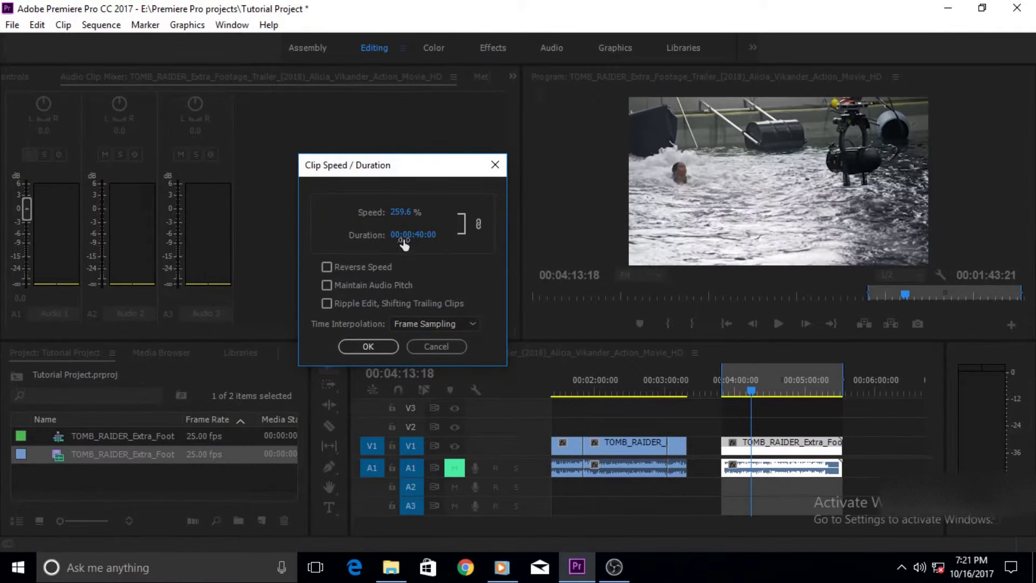
# Step: Apply the 40-second duration, mark the shortened clip, and preview it from 03:54
pyautogui.click(367, 353)
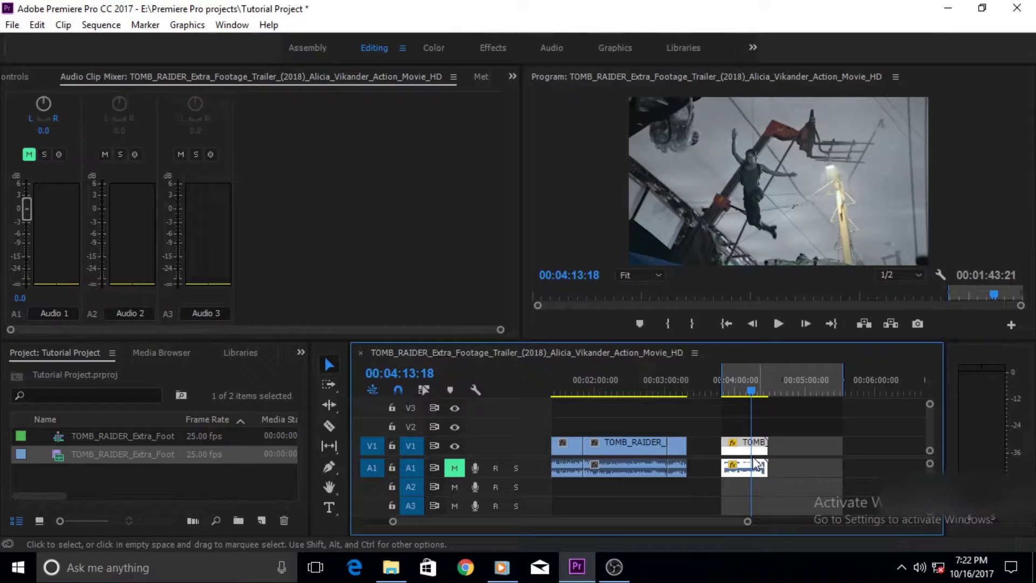
pyautogui.press('x')
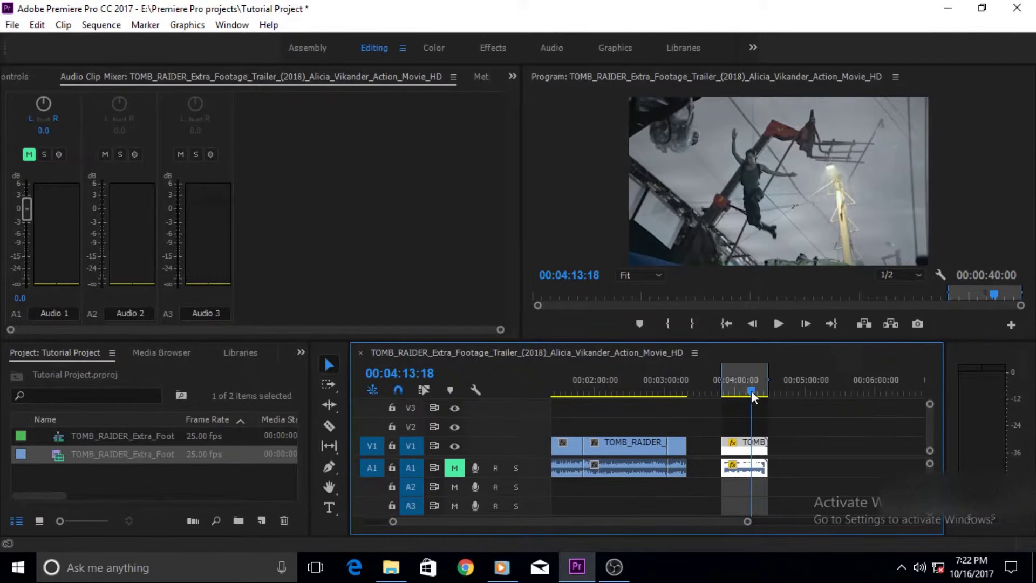
pyautogui.click(729, 392)
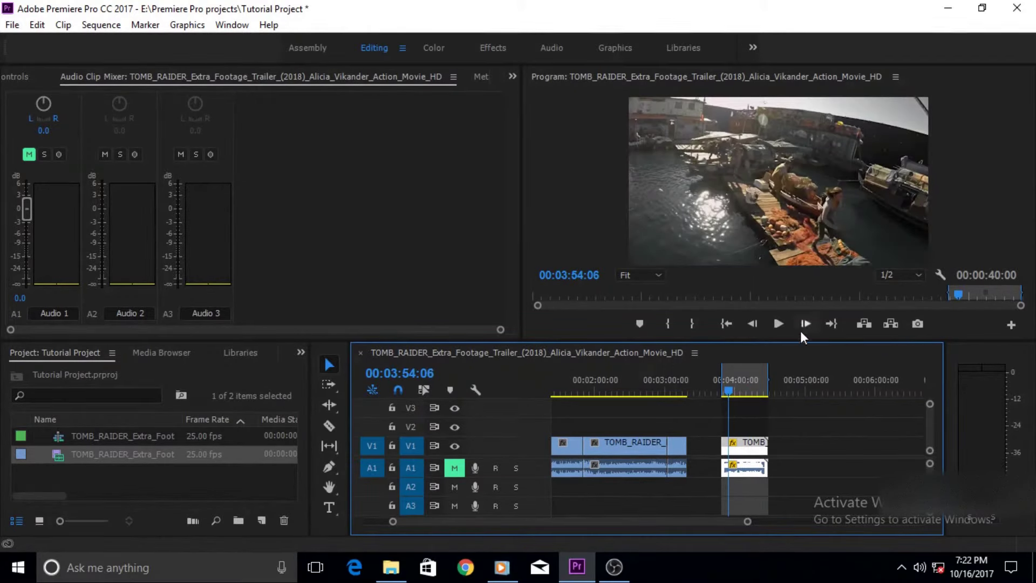
pyautogui.click(779, 324)
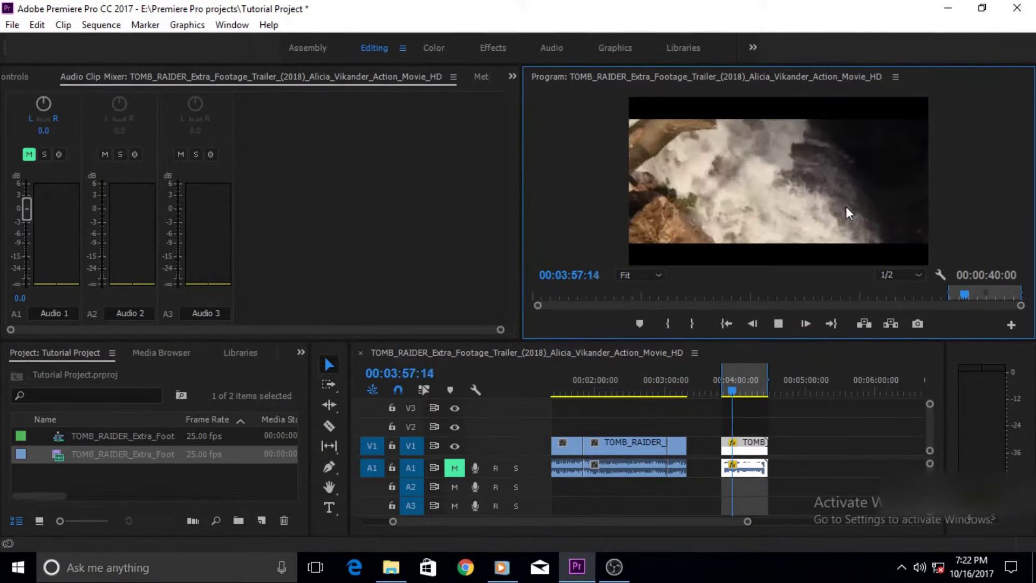
pyautogui.click(779, 324)
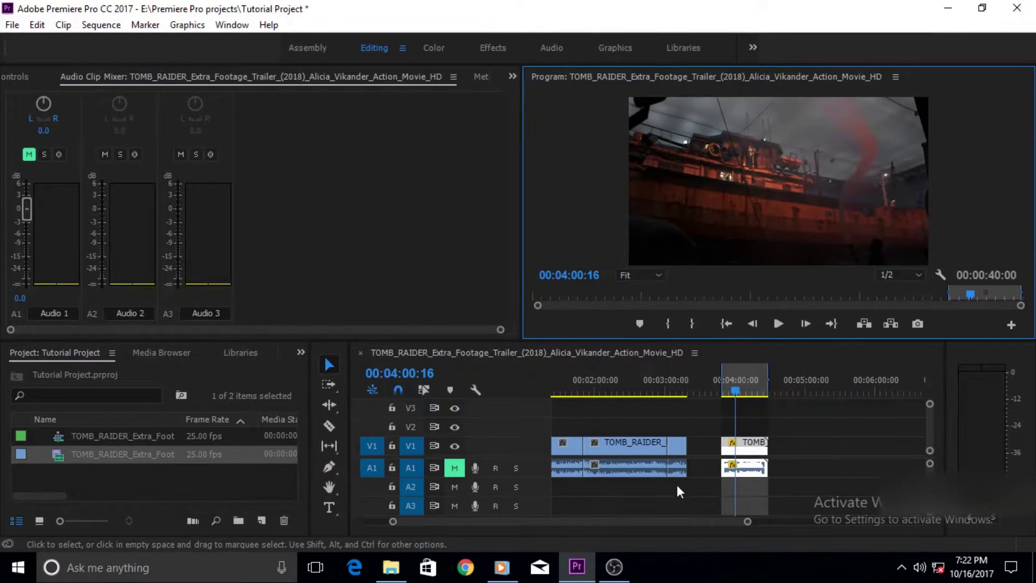
pyautogui.click(683, 527)
# Step: Select the middle TOMB_RAIDER clip together with its audio on the timeline
pyautogui.moveTo(683, 525); pyautogui.dragTo(670, 522)
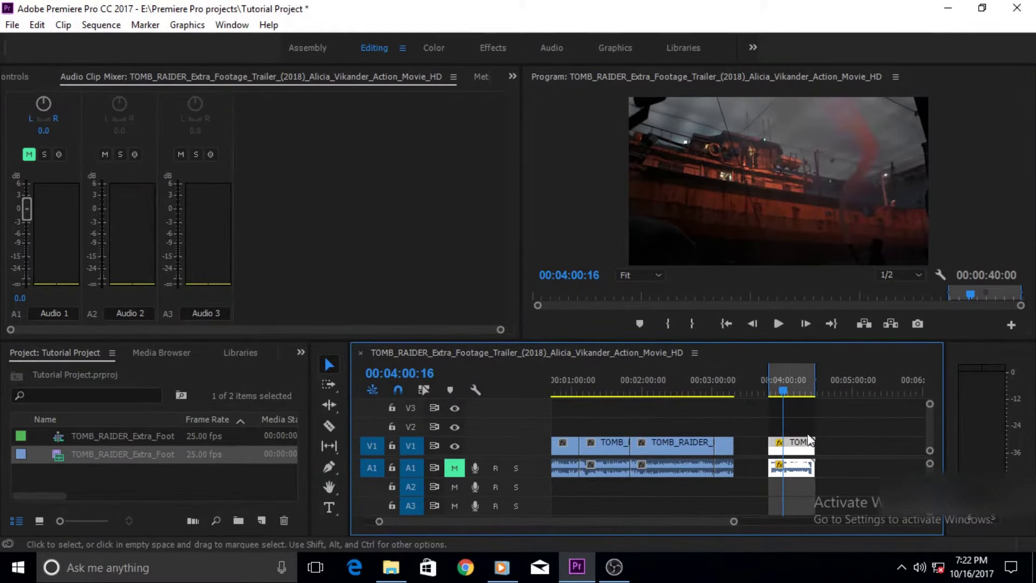
pyautogui.moveTo(683, 523); pyautogui.dragTo(668, 524)
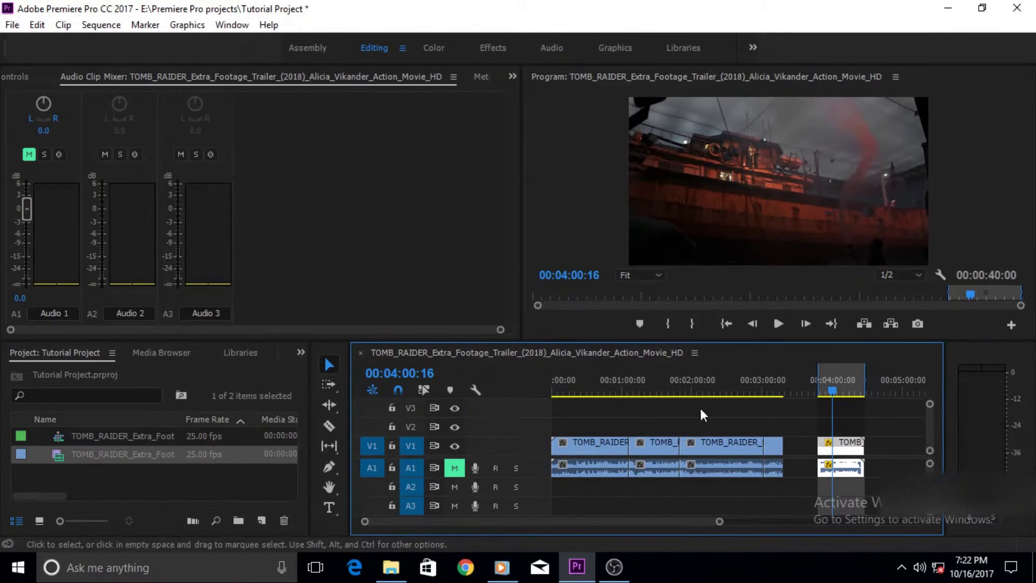
pyautogui.click(717, 392)
pyautogui.moveTo(720, 403); pyautogui.dragTo(736, 474)
pyautogui.click(714, 439)
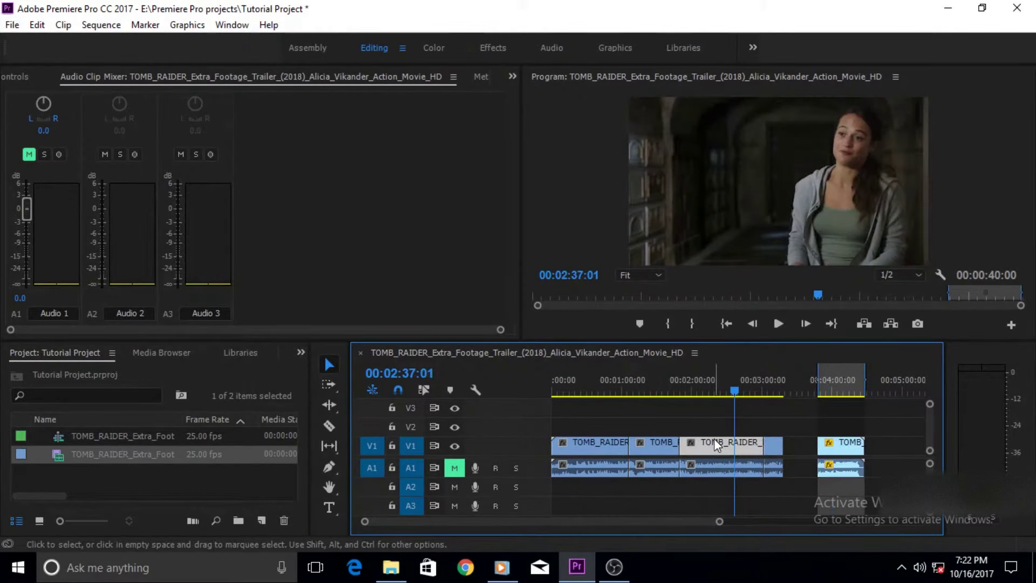
pyautogui.keyDown('shift'); pyautogui.click(722, 470); pyautogui.keyUp('shift')
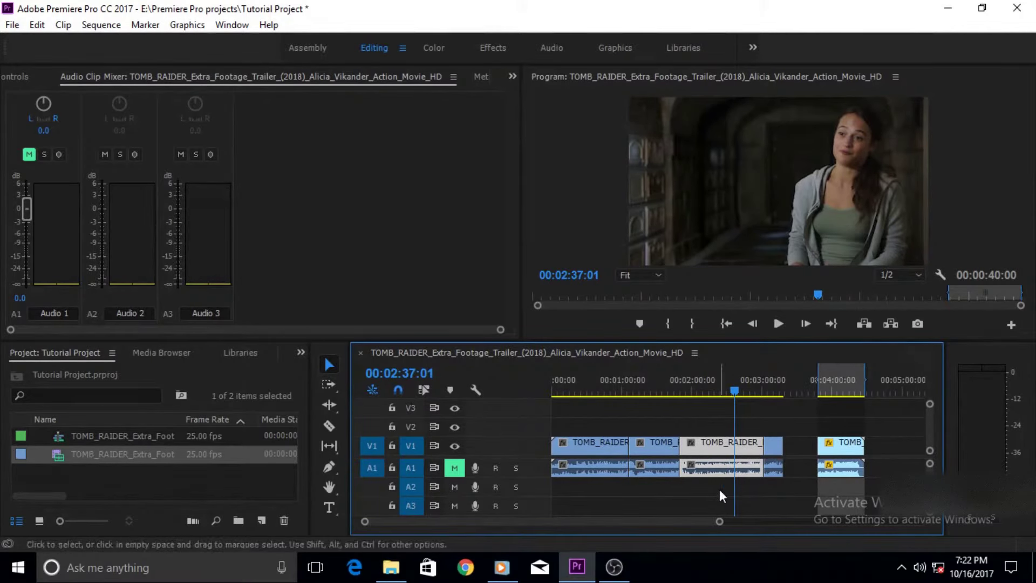
pyautogui.click(719, 446)
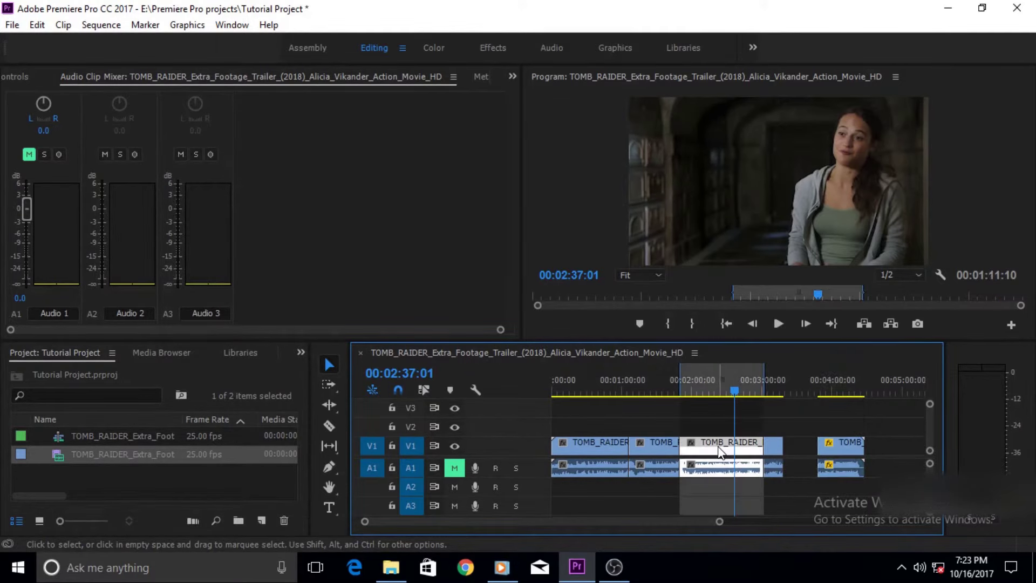
# Step: In its Speed/Duration dialog, replace the 00:01:11:10 duration with 3000 (30 seconds)
pyautogui.rightClick(715, 456)
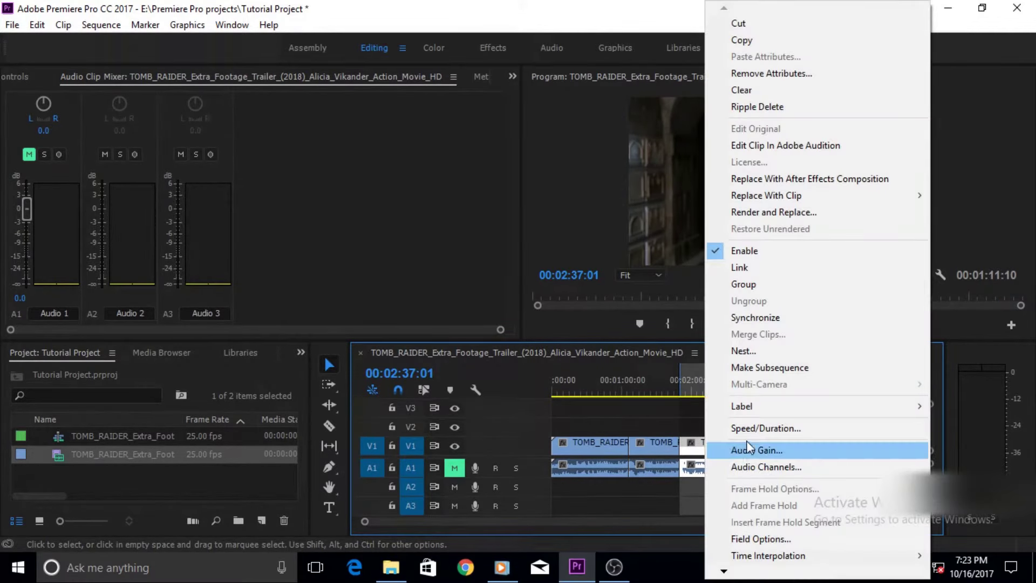
pyautogui.click(749, 433)
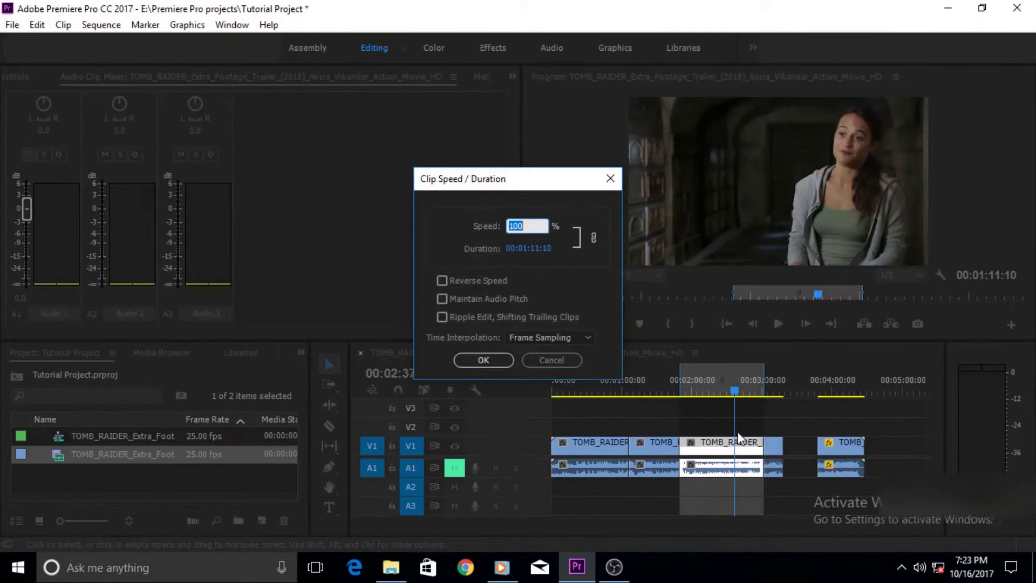
pyautogui.click(528, 253)
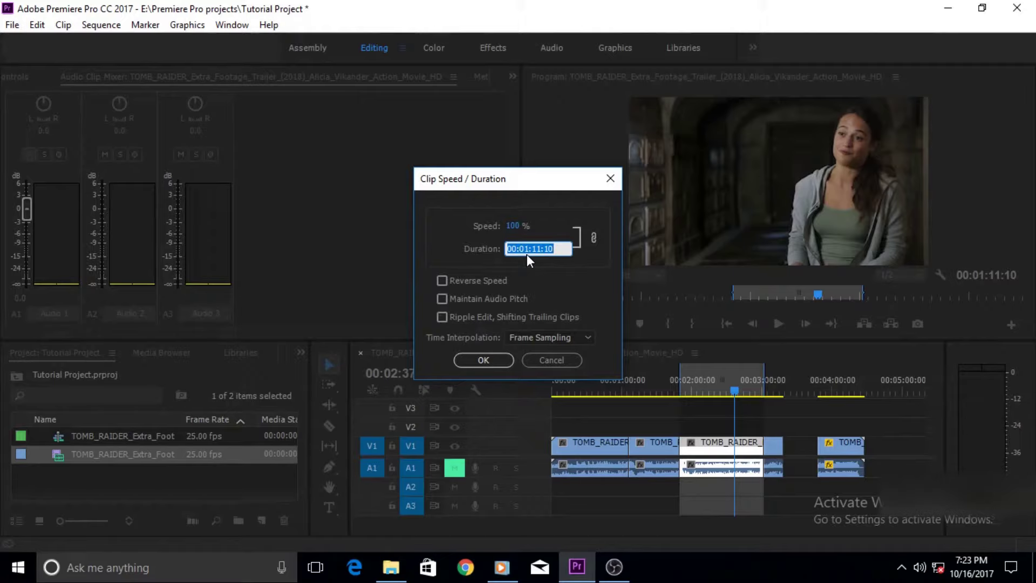
pyautogui.write('3000')
# Step: Apply the 30-second duration and mark in/out around the shortened middle clip
pyautogui.click(485, 361)
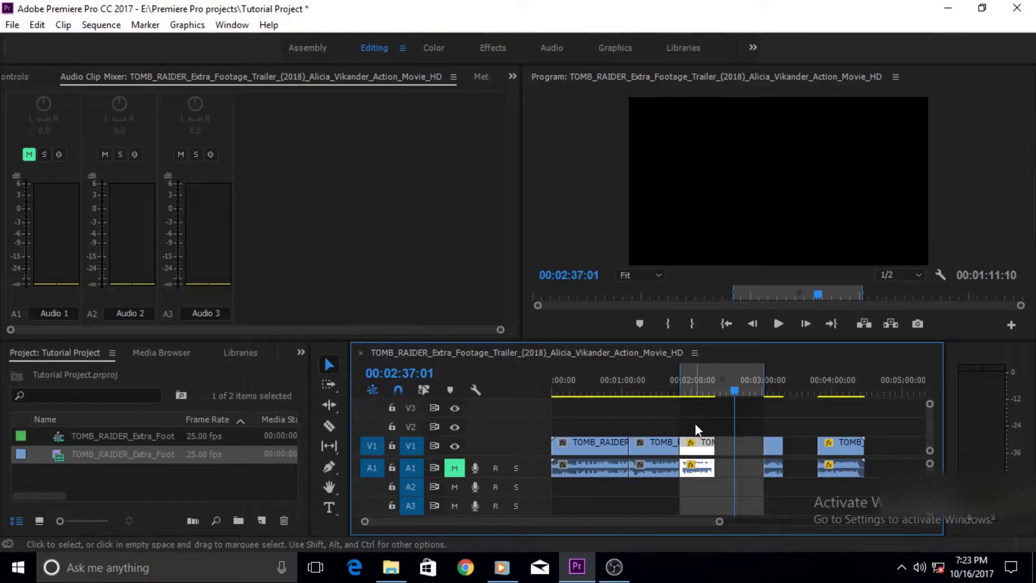
pyautogui.click(695, 387)
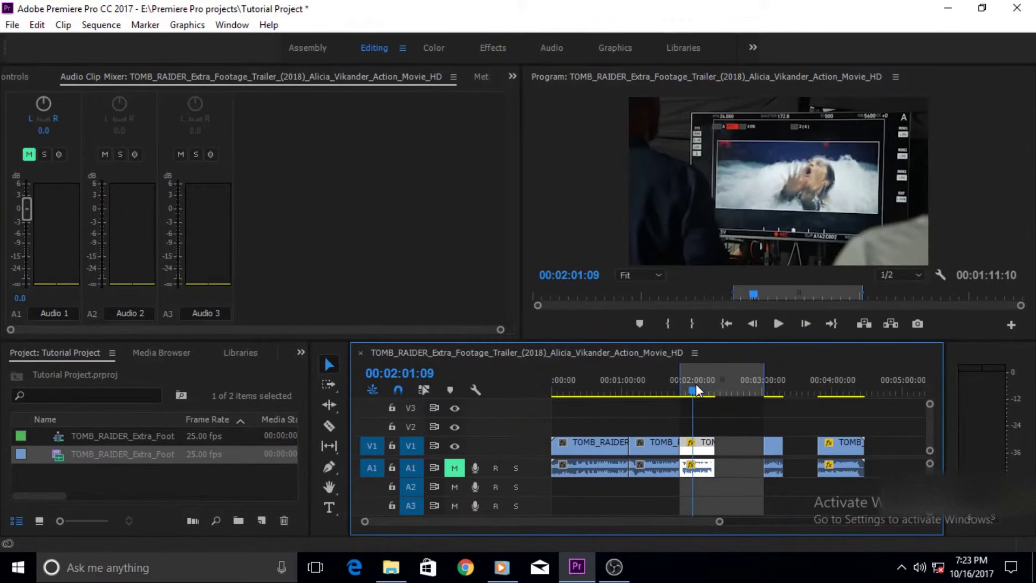
pyautogui.press('x')
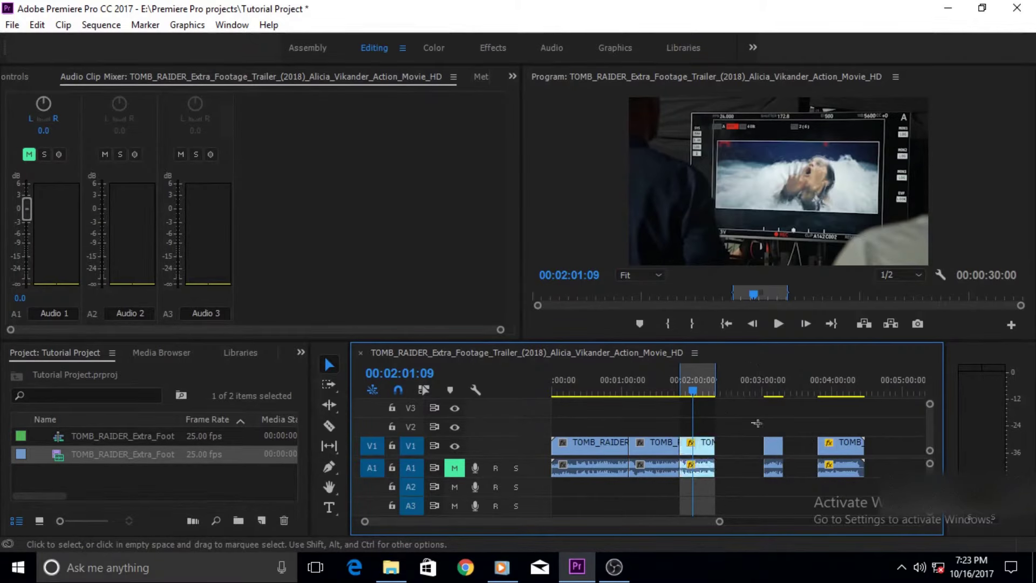
# Step: Slide the small trailing clip left into the gap, then return it to its original spot
pyautogui.click(774, 446)
pyautogui.moveTo(773, 447); pyautogui.dragTo(738, 455)
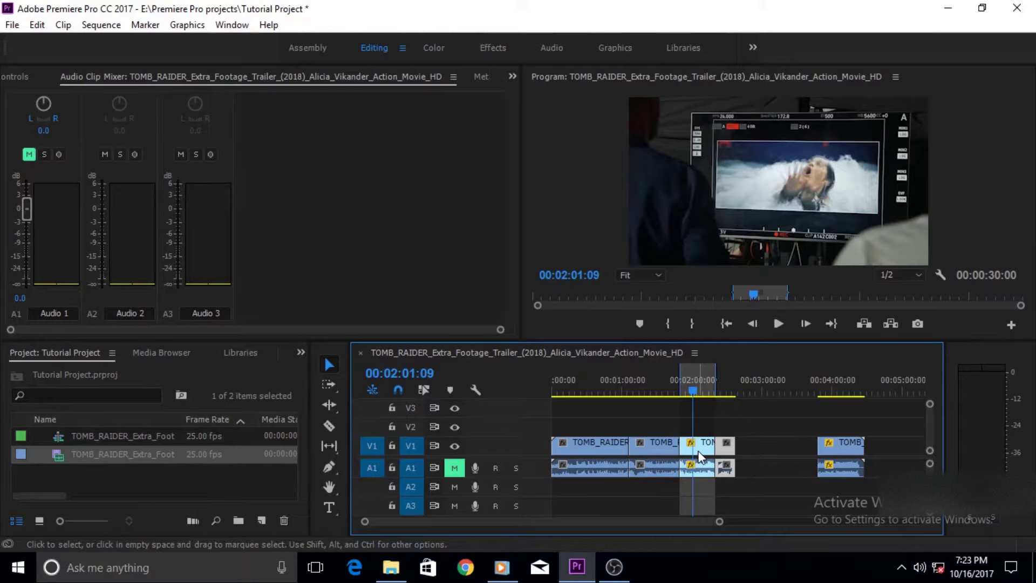
pyautogui.moveTo(725, 447); pyautogui.dragTo(772, 447)
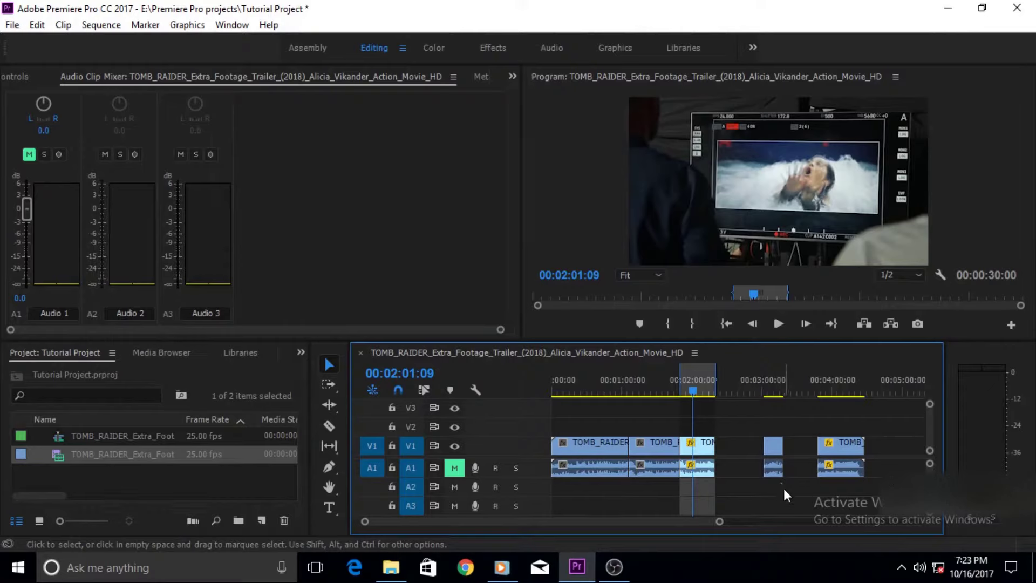
# Step: Restore the middle clip and apply a 30-second Ripple Edit duration to its video
pyautogui.press('o')
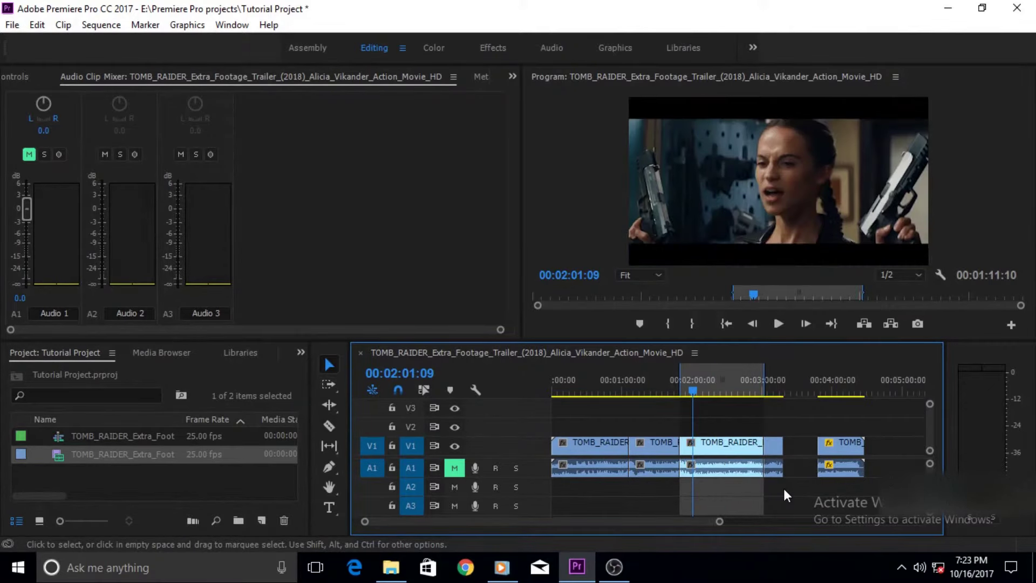
pyautogui.rightClick(734, 446)
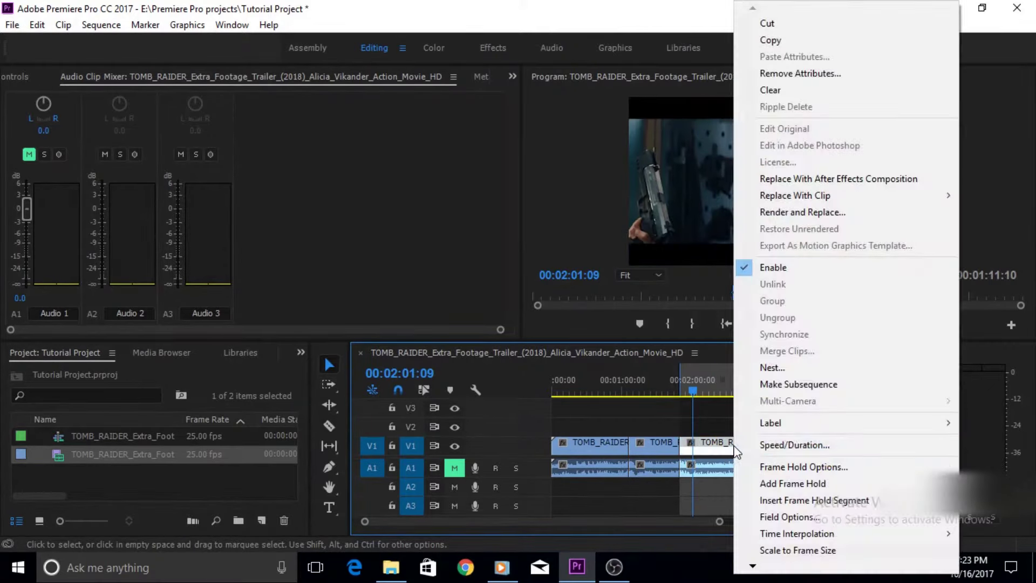
pyautogui.click(776, 445)
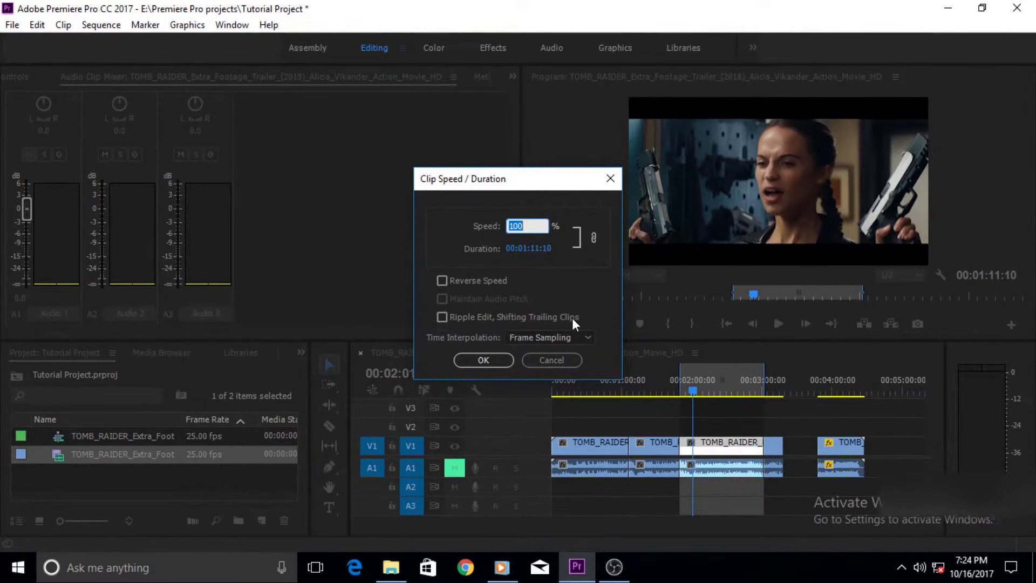
pyautogui.click(443, 318)
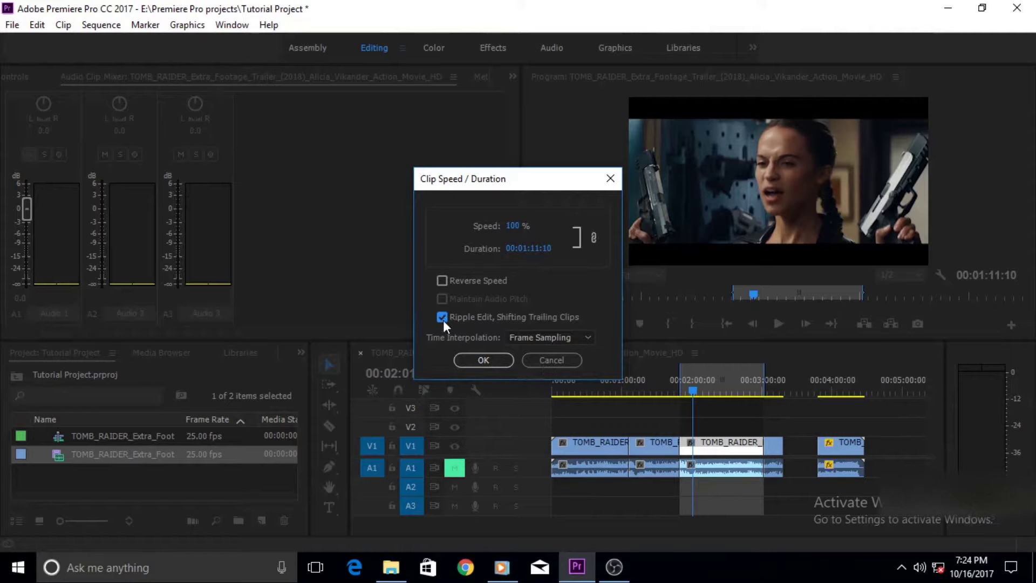
pyautogui.click(541, 248)
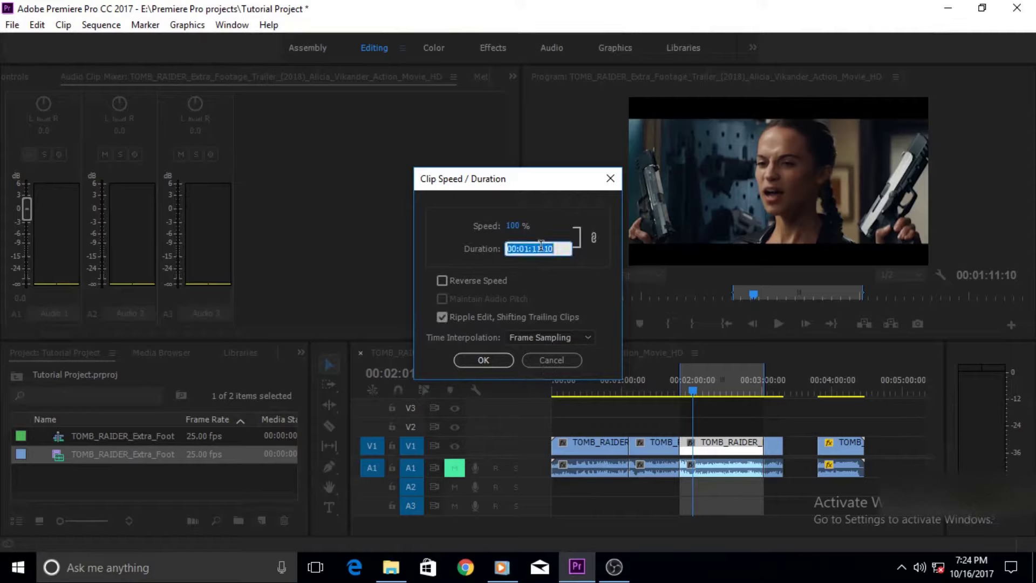
pyautogui.write('3000')
pyautogui.click(489, 365)
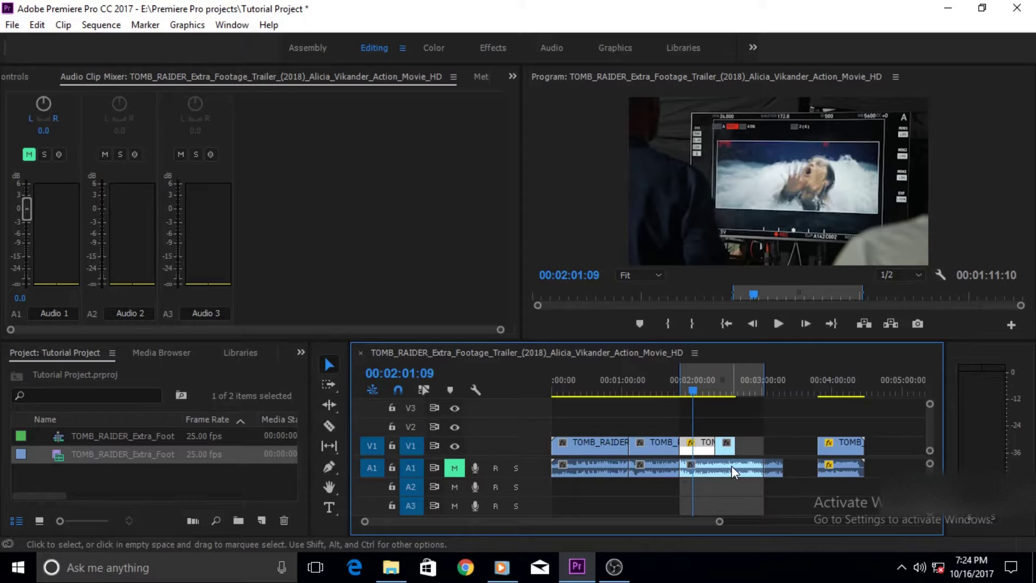
# Step: Undo, ripple-shorten the clip's video and audio together to 30 seconds, and show the source footage
pyautogui.hotkey('ctrl', 'z')
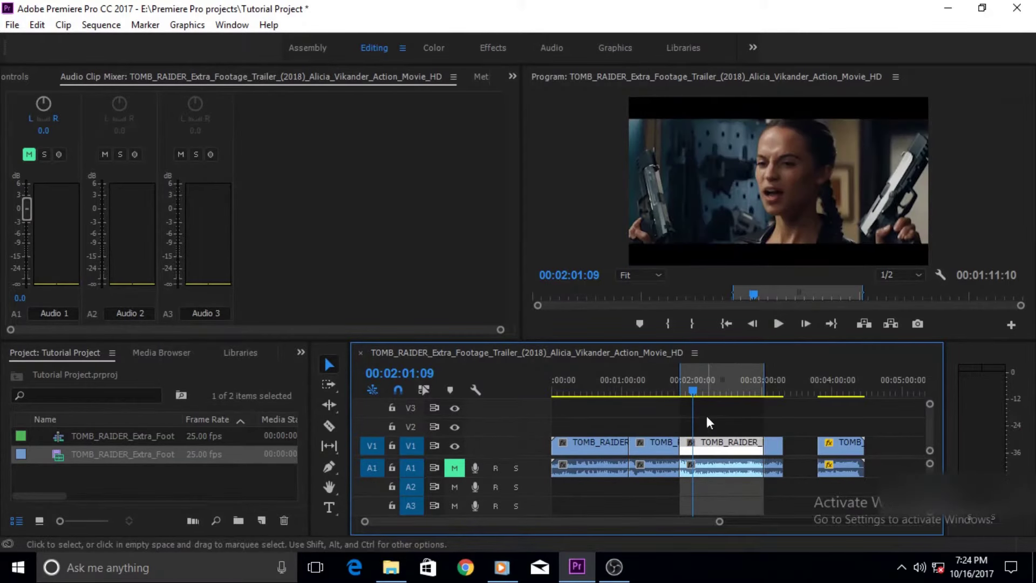
pyautogui.moveTo(707, 416); pyautogui.dragTo(724, 486)
pyautogui.rightClick(716, 456)
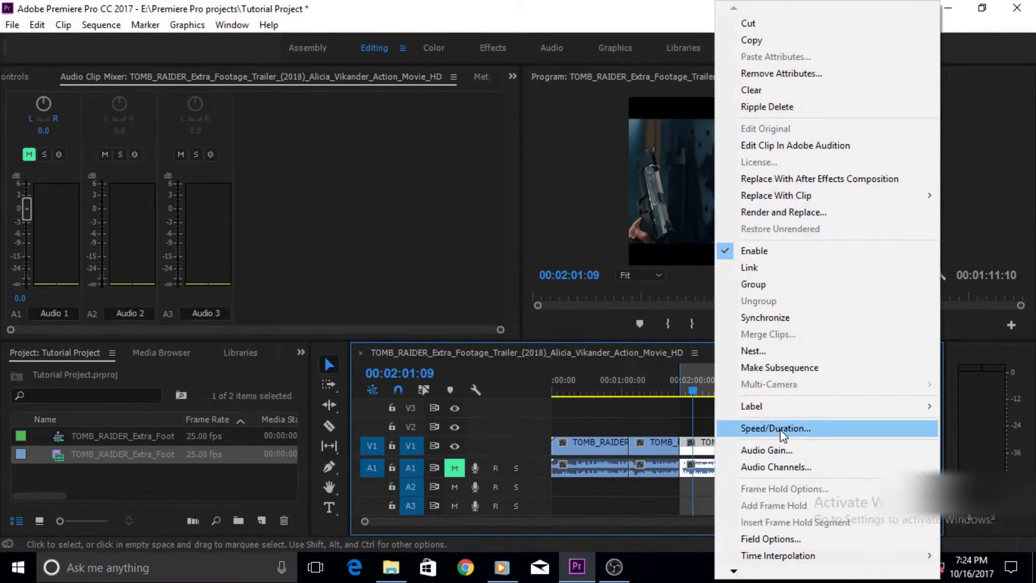
pyautogui.click(775, 428)
pyautogui.click(536, 246)
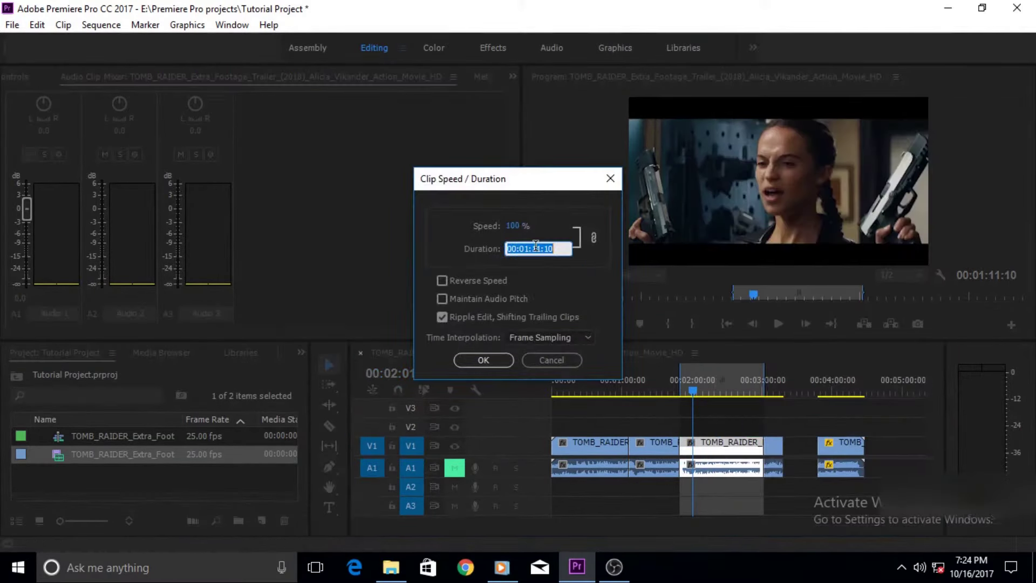
pyautogui.write('3000')
pyautogui.press('Return')
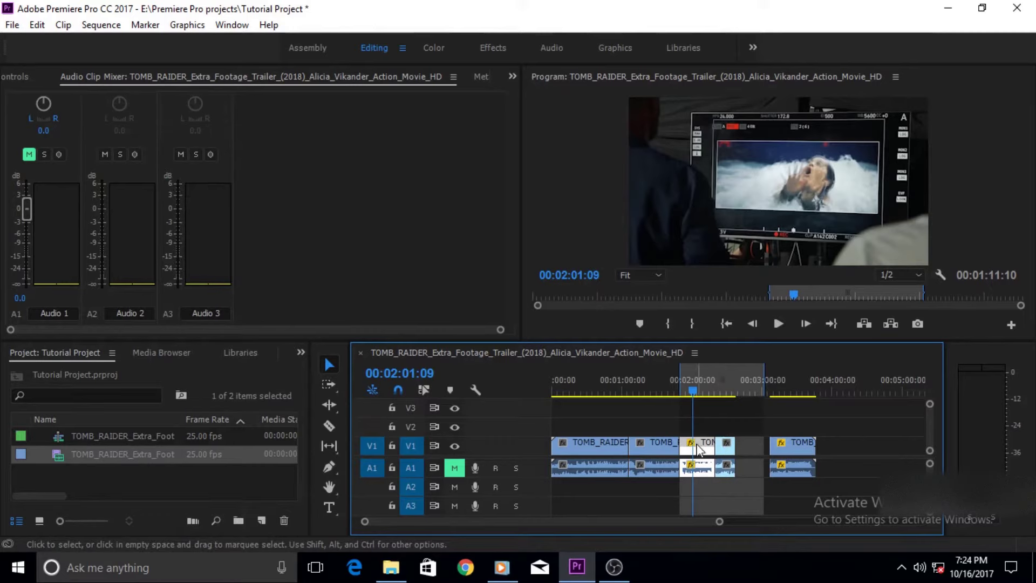
pyautogui.press('x')
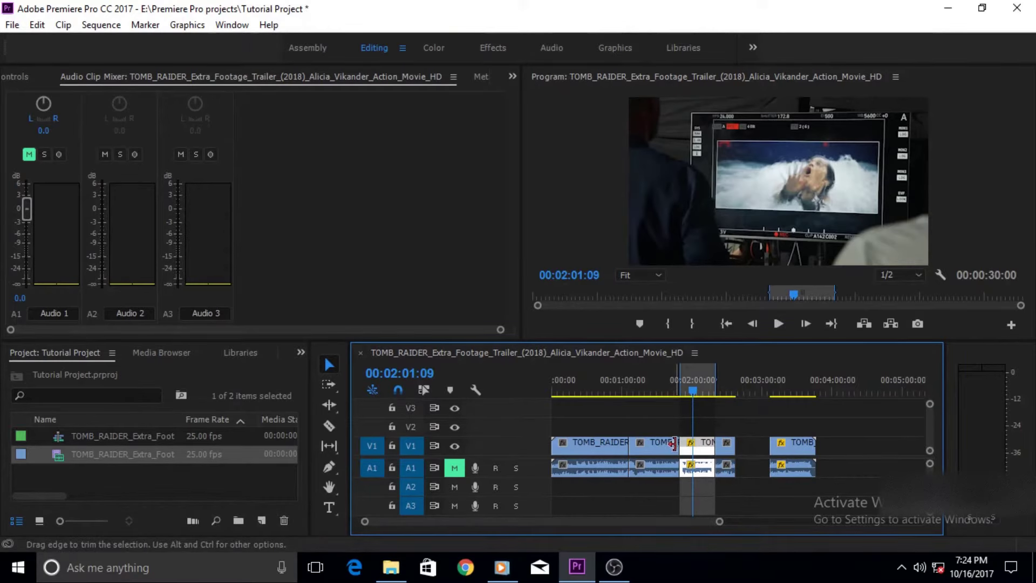
pyautogui.click(14, 76)
pyautogui.click(14, 76)
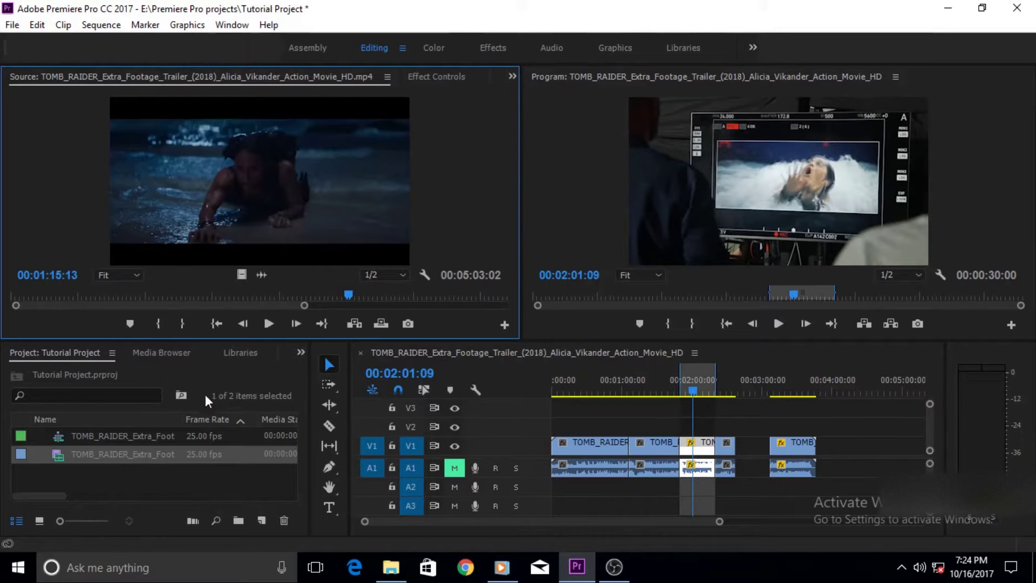
# Step: Mark the source in point at 00:00:29:12 and out at 00:00:58:11, a 00:00:29:00 range
pyautogui.click(144, 295)
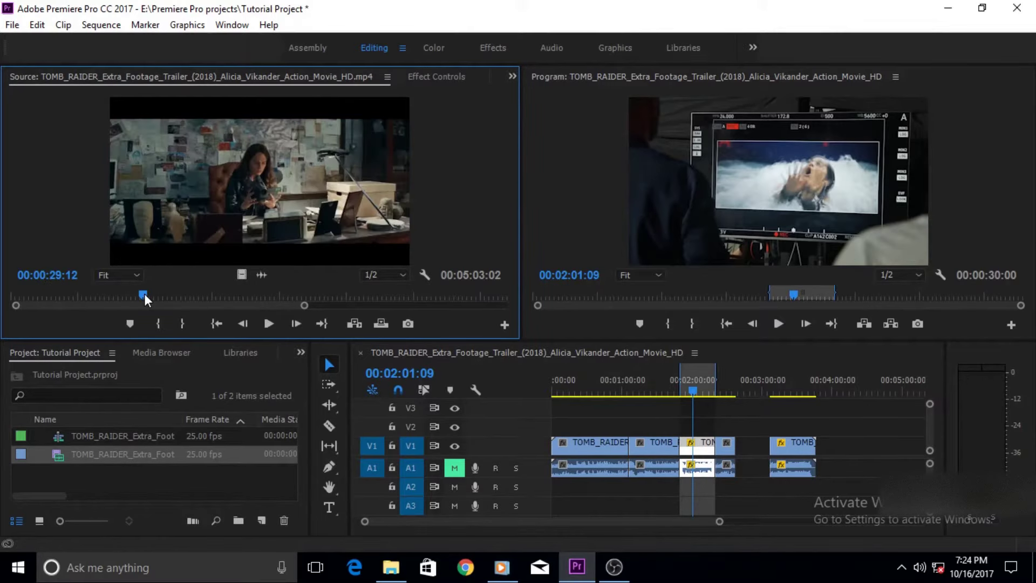
pyautogui.press('i')
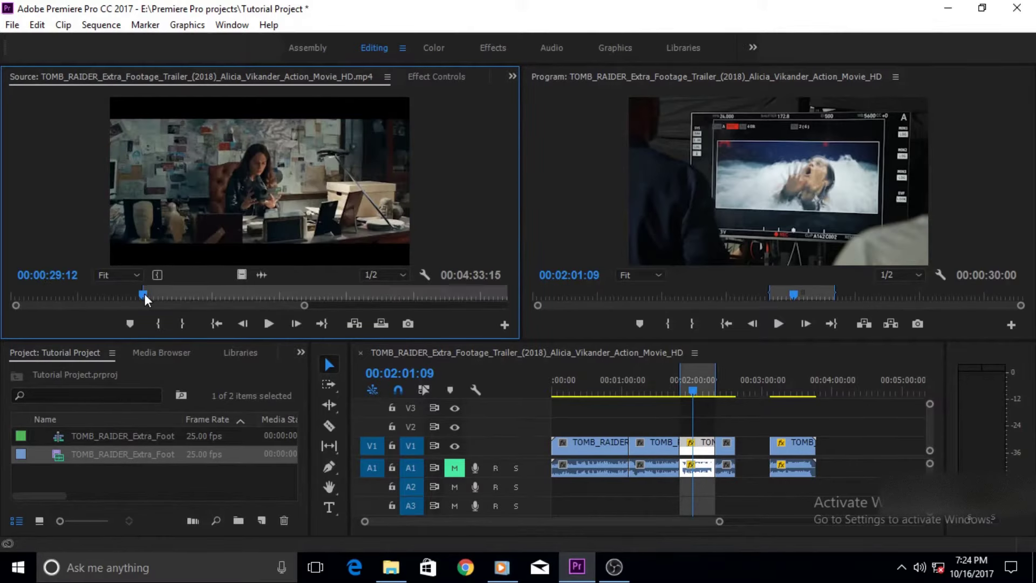
pyautogui.click(272, 294)
pyautogui.press('o')
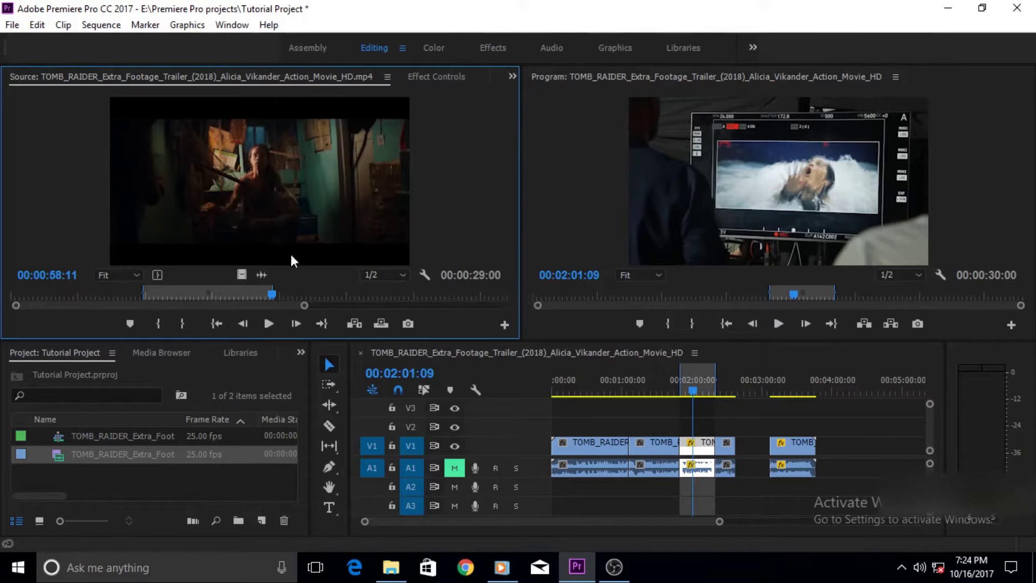
pyautogui.rightClick(184, 288)
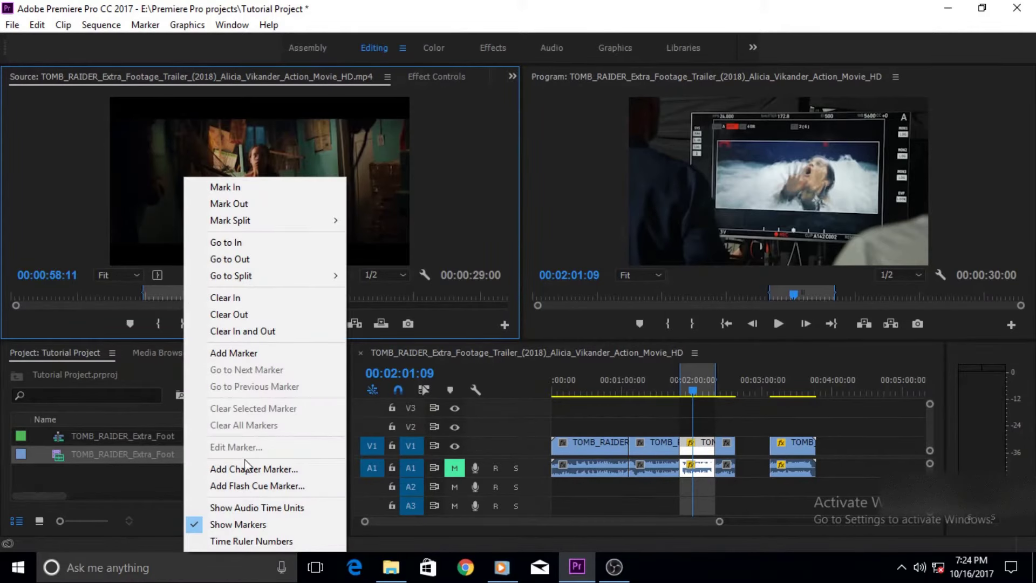
# Step: Give the source clip a 00:00:10:00 duration with Reverse Speed on, reaching 290% speed
pyautogui.rightClick(82, 453)
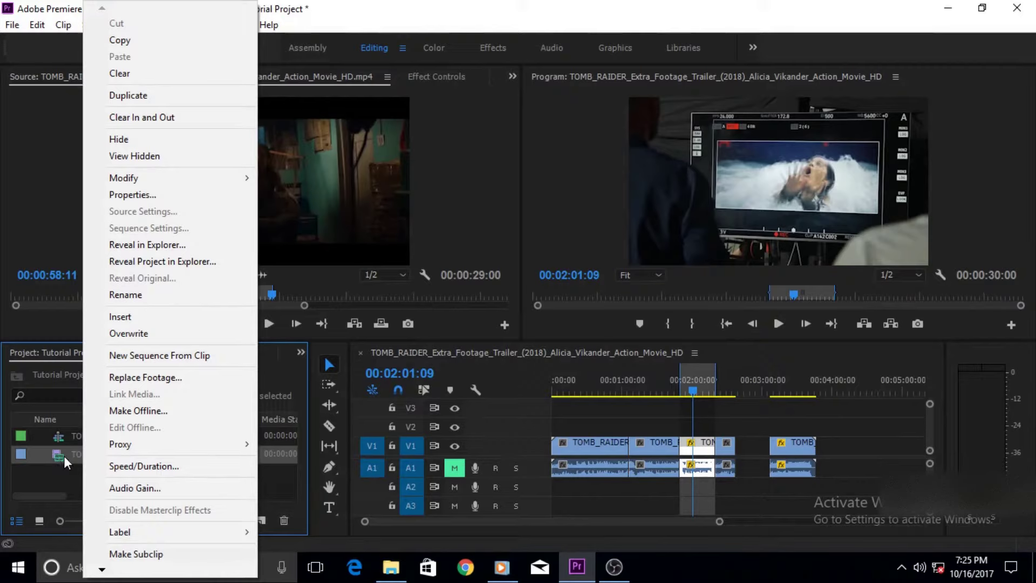
pyautogui.click(144, 467)
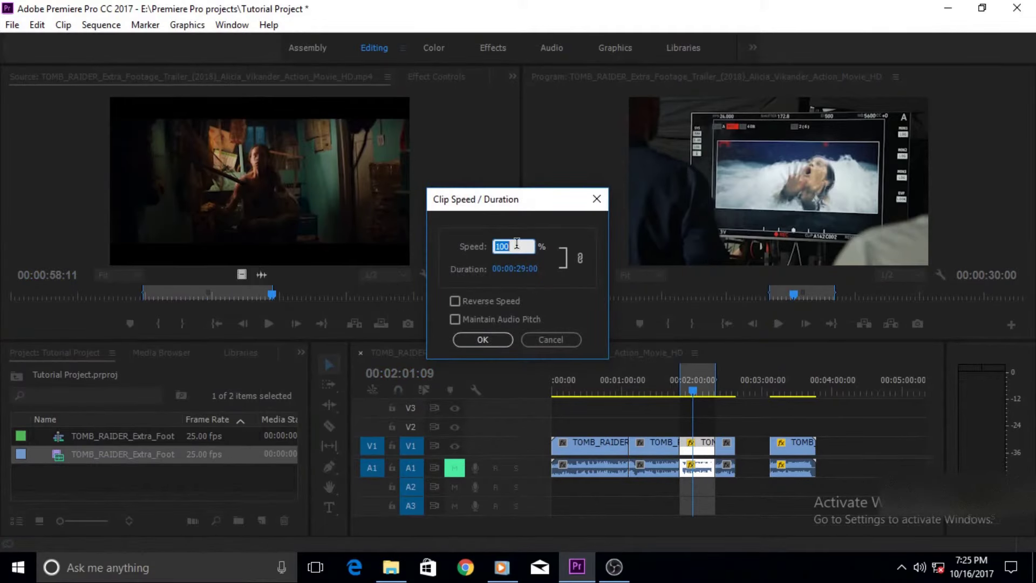
pyautogui.write('100')
pyautogui.click(522, 270)
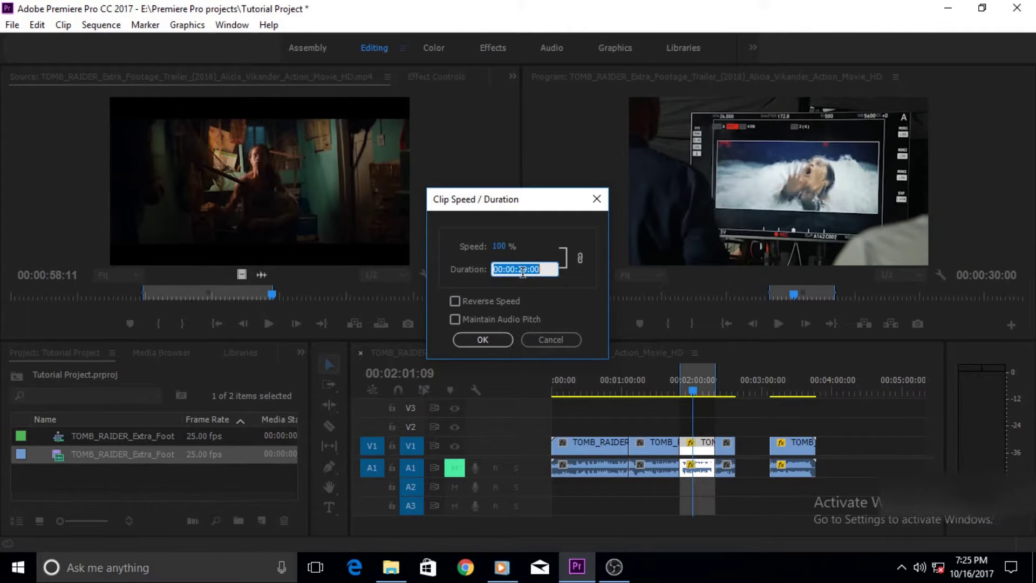
pyautogui.write('10')
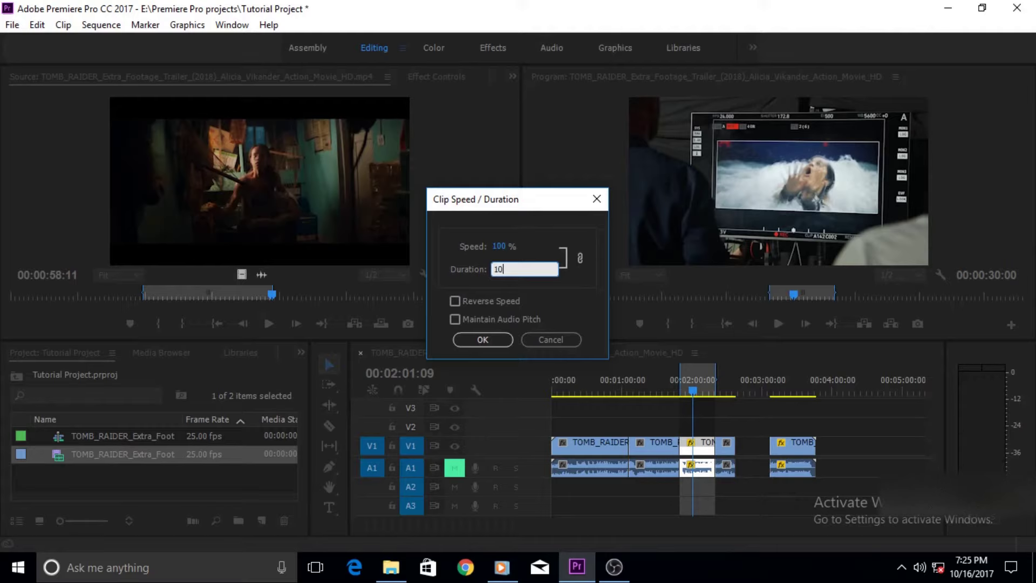
pyautogui.write('00')
pyautogui.click(454, 304)
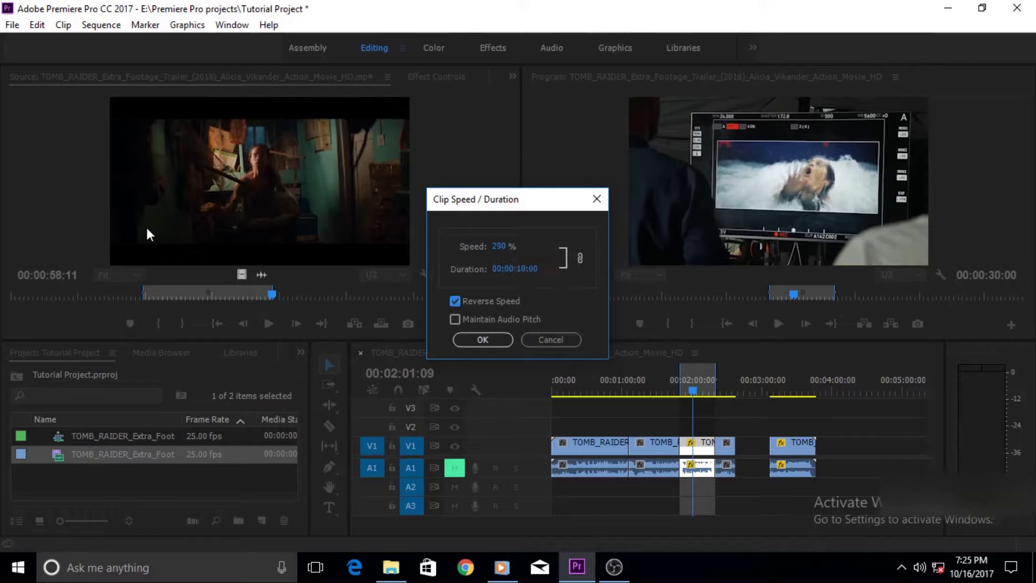
# Step: Apply the 10-second reversed retiming and pull the clip's A1 fader down to -∞
pyautogui.click(482, 340)
pyautogui.click(451, 77)
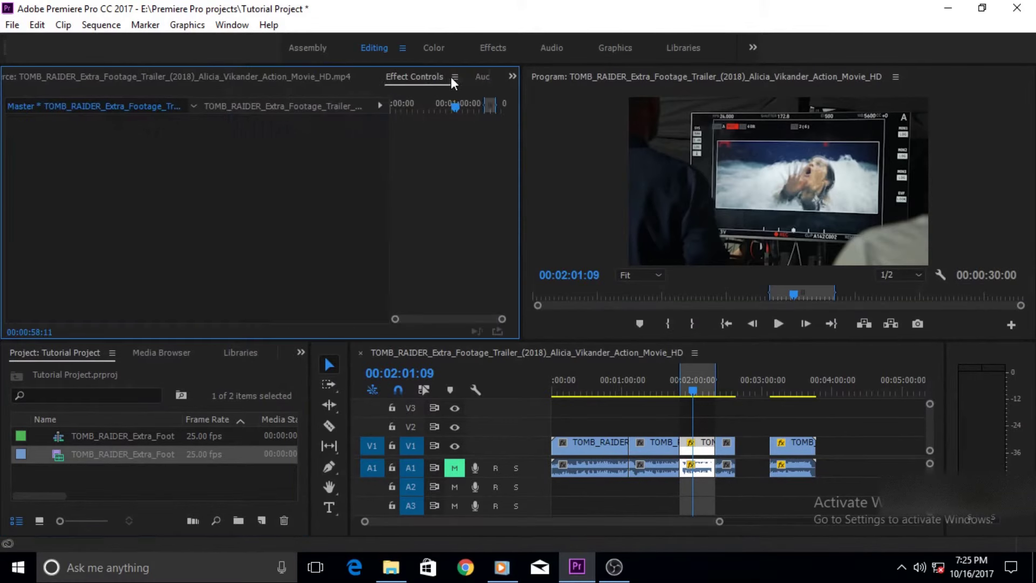
pyautogui.click(478, 75)
pyautogui.moveTo(27, 205); pyautogui.dragTo(26, 290)
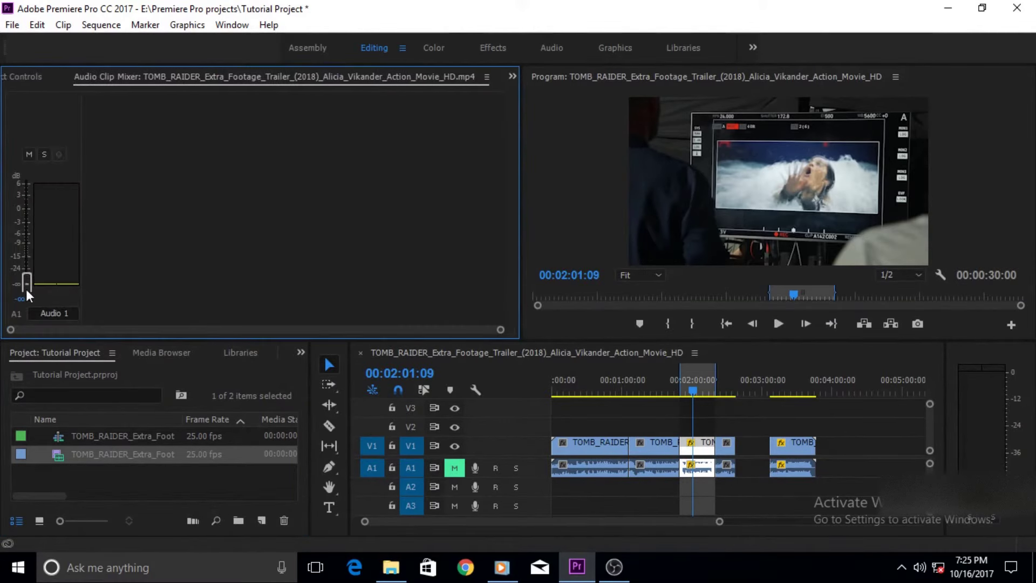
# Step: Scrub through the reversed source clip and play it back in the Source monitor
pyautogui.click(8, 76)
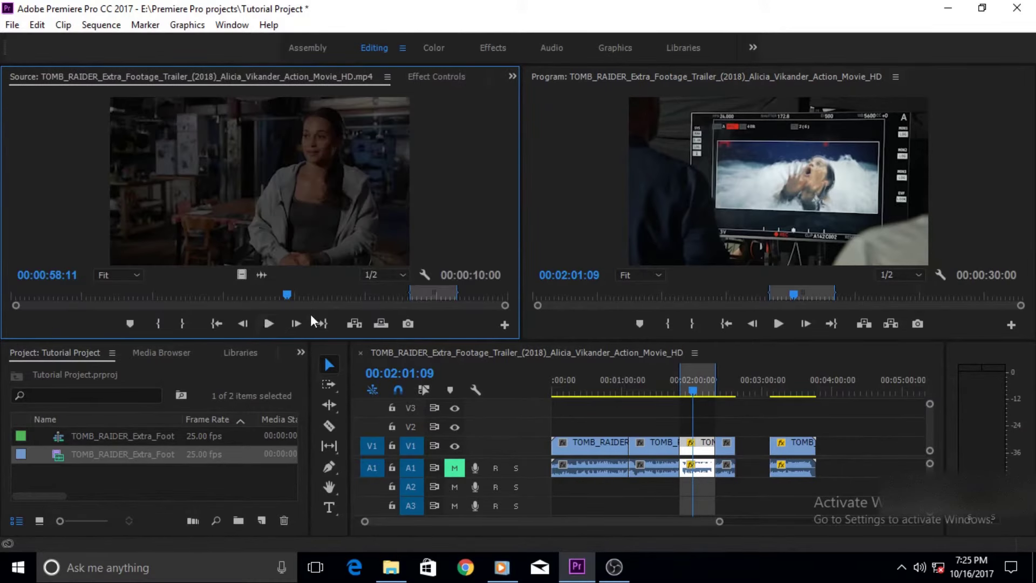
pyautogui.click(299, 295)
pyautogui.moveTo(299, 294); pyautogui.dragTo(409, 290)
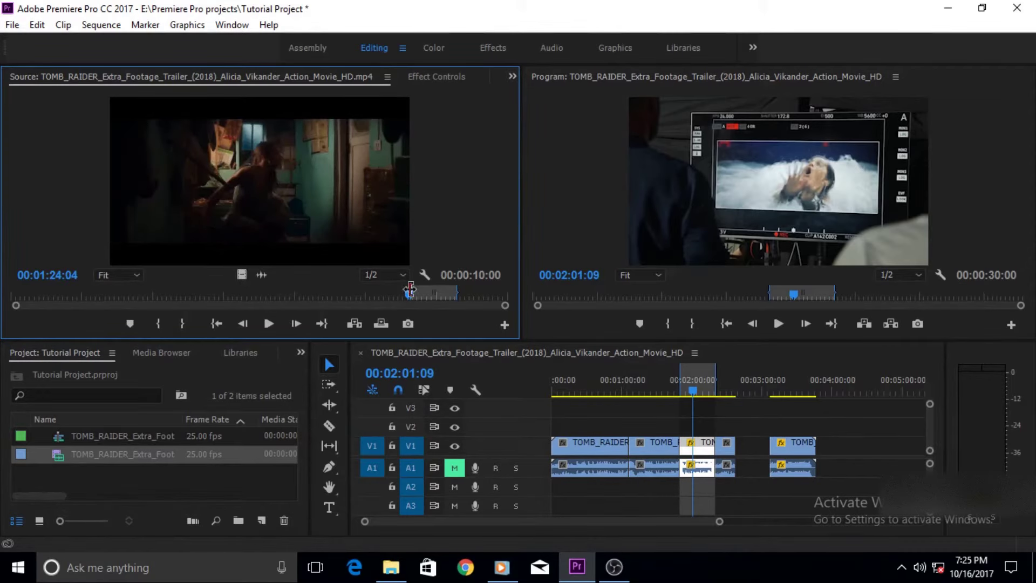
pyautogui.click(270, 323)
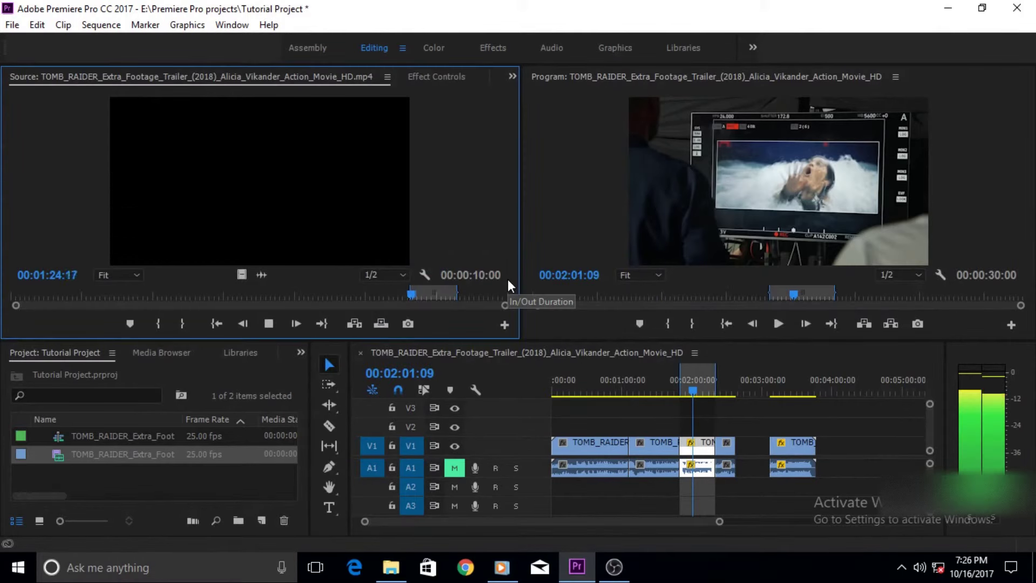
pyautogui.click(265, 322)
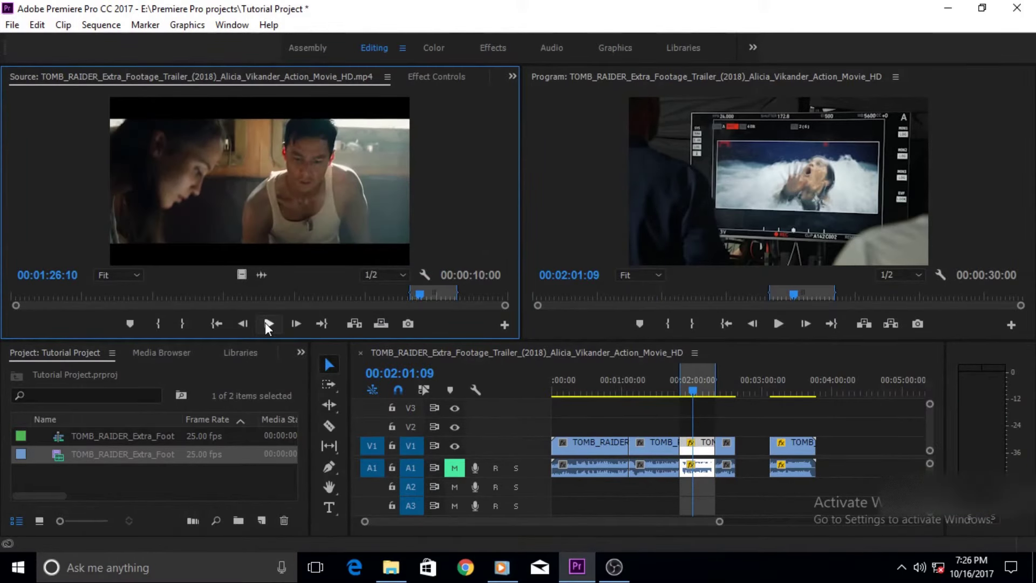
# Step: Replay the reversed source clip, then stop it and return to the in point
pyautogui.click(444, 73)
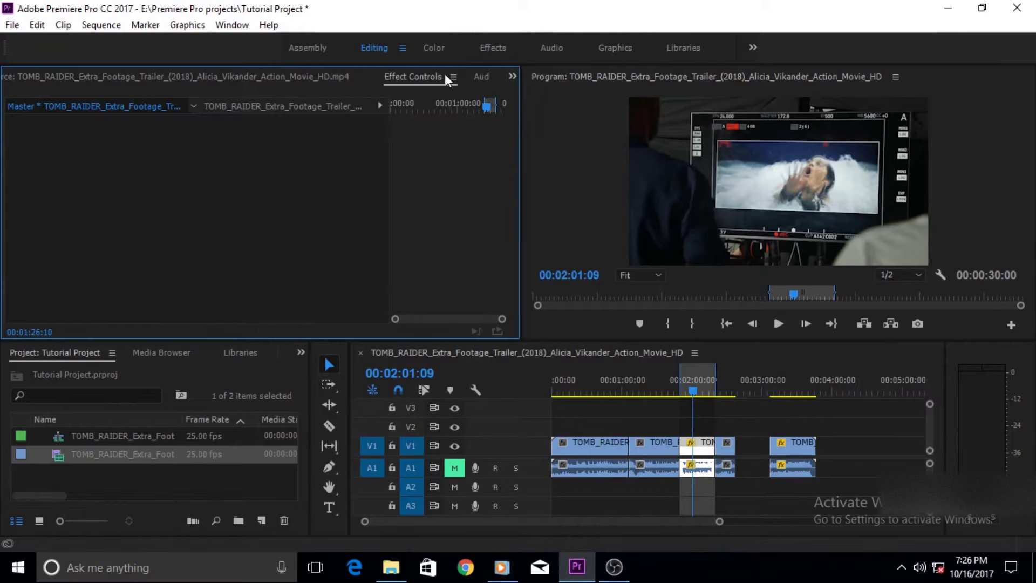
pyautogui.click(473, 74)
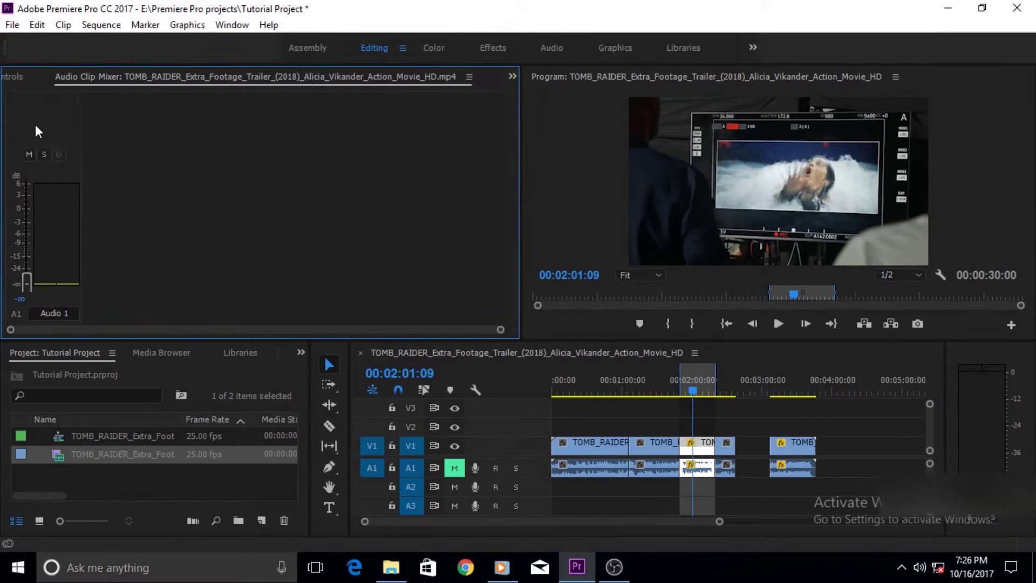
pyautogui.click(11, 79)
pyautogui.click(11, 78)
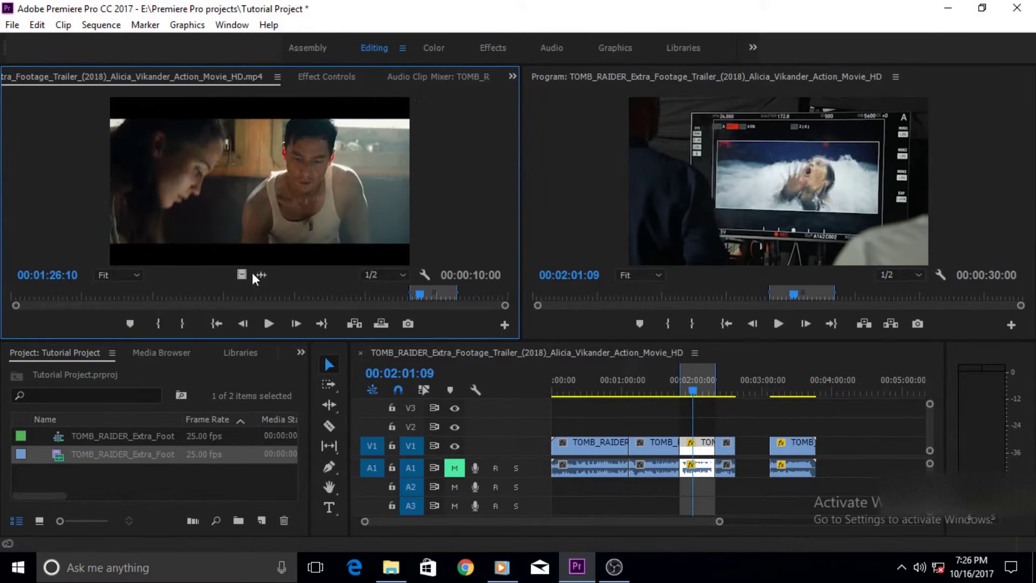
pyautogui.click(277, 323)
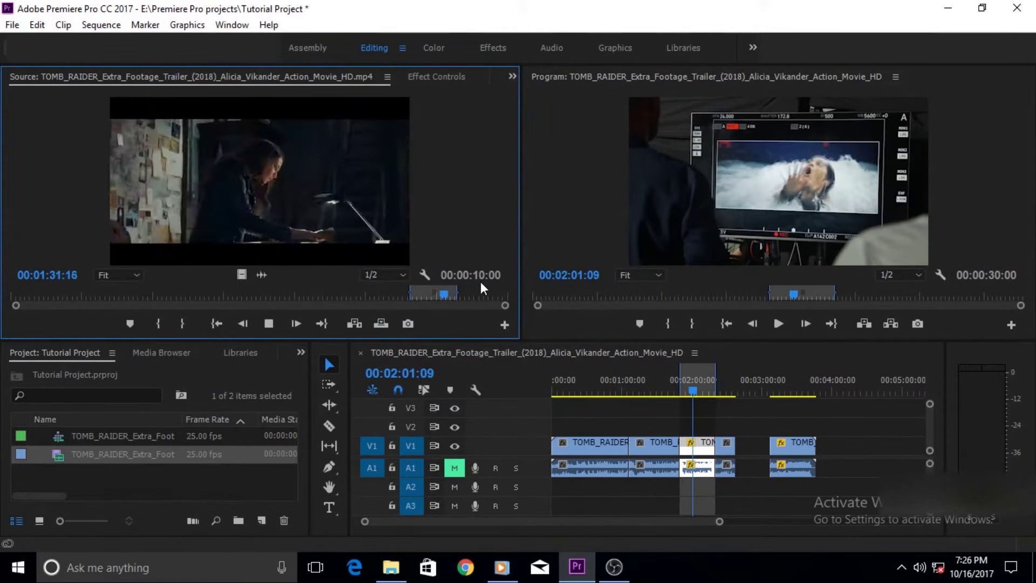
pyautogui.press('space')
pyautogui.hotkey('shift', 'i')
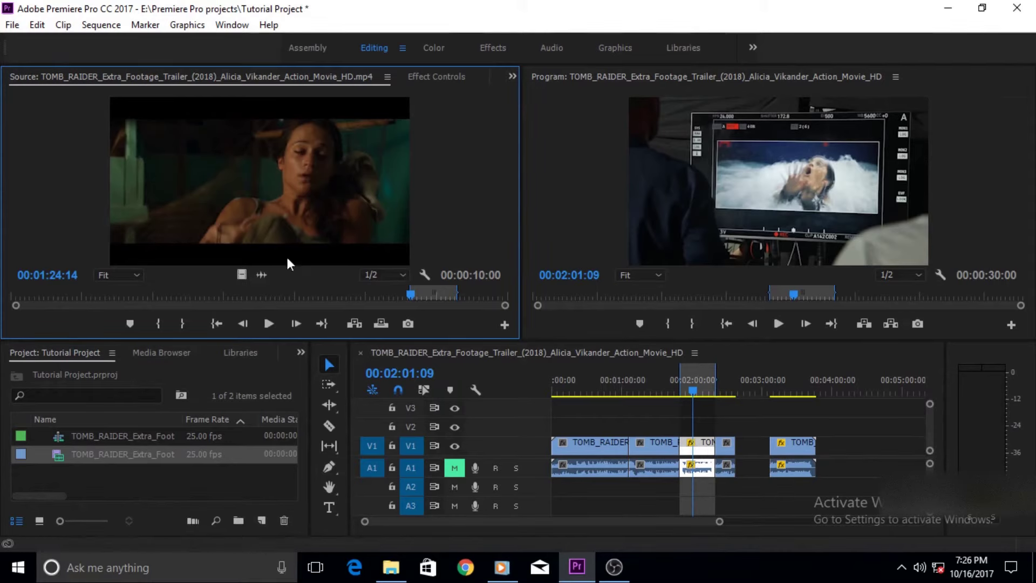
# Step: Turn on Reverse Speed for the 238% timeline clip and preview it in the Program monitor
pyautogui.rightClick(707, 448)
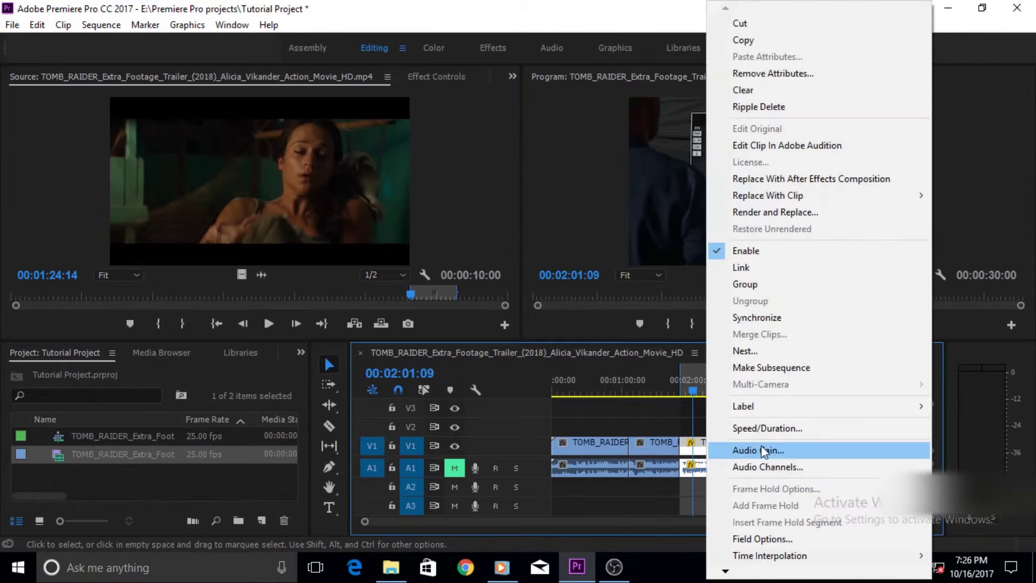
pyautogui.click(761, 428)
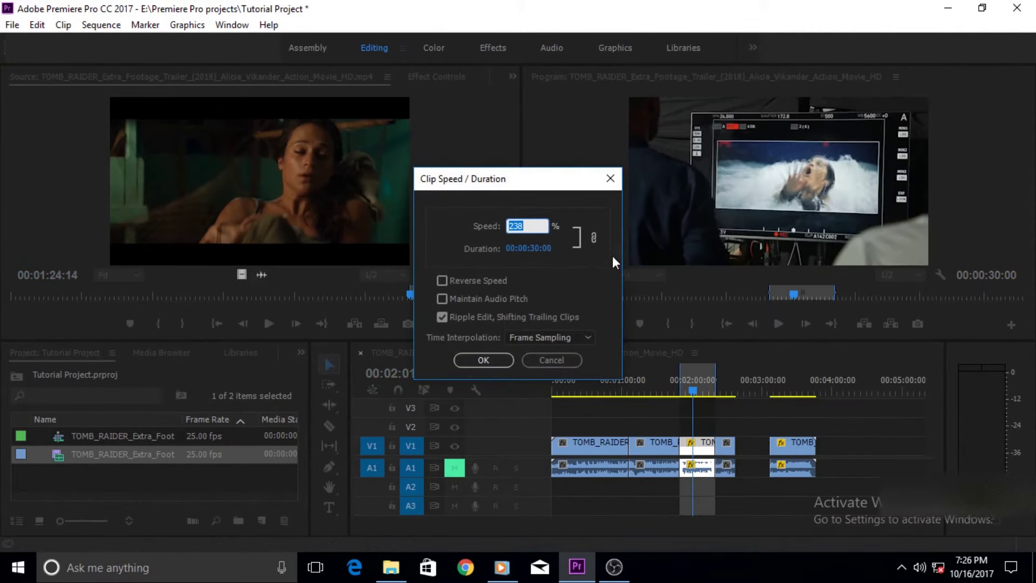
pyautogui.click(445, 282)
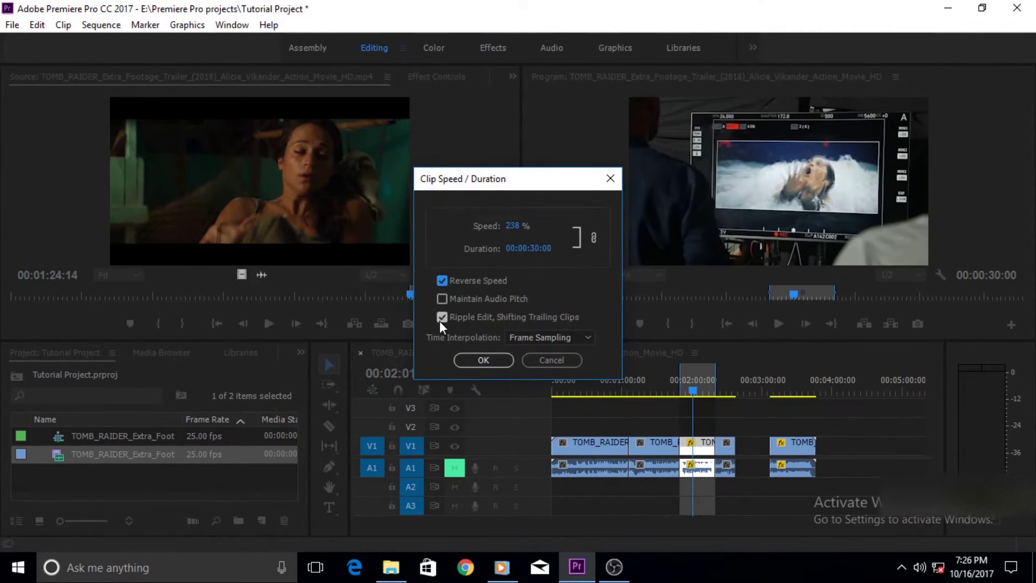
pyautogui.click(484, 360)
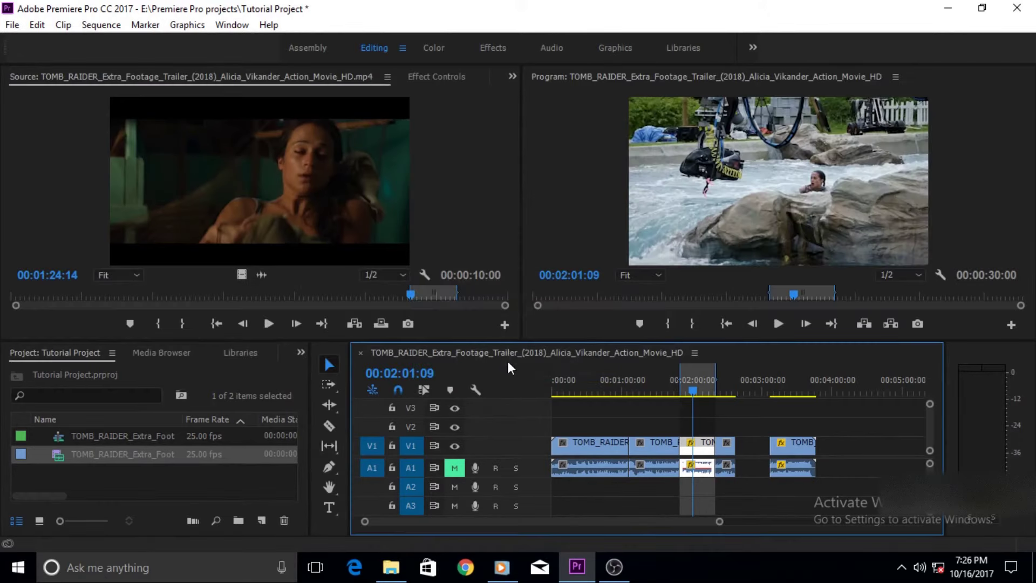
pyautogui.click(778, 325)
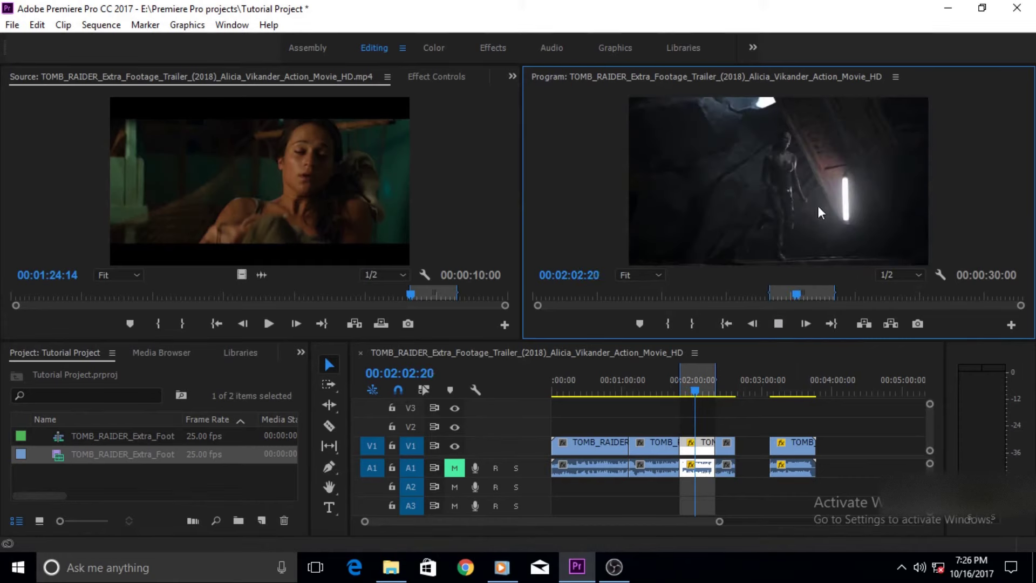
pyautogui.click(777, 326)
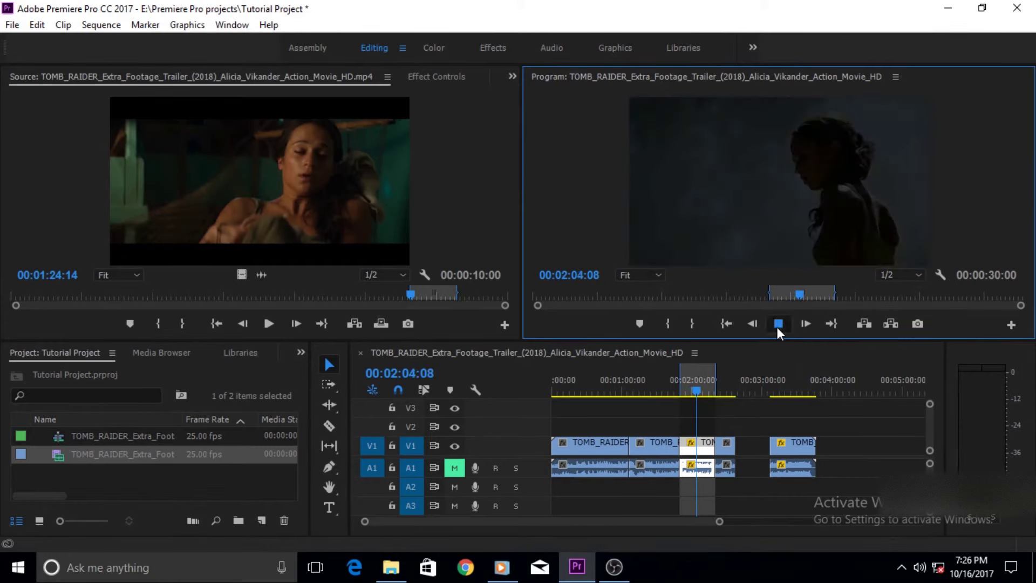
pyautogui.rightClick(703, 451)
pyautogui.click(730, 428)
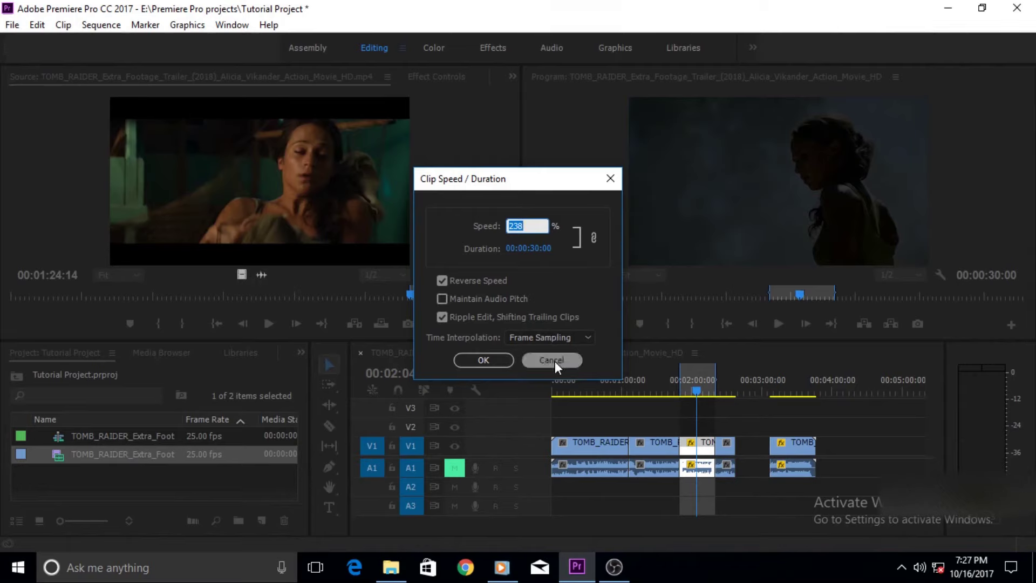
pyautogui.click(443, 298)
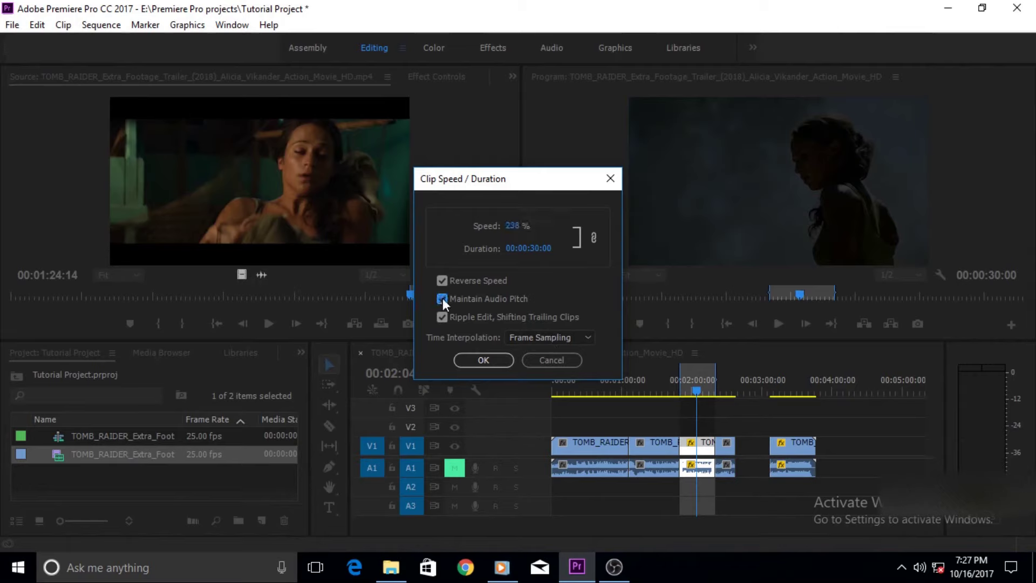
pyautogui.click(556, 362)
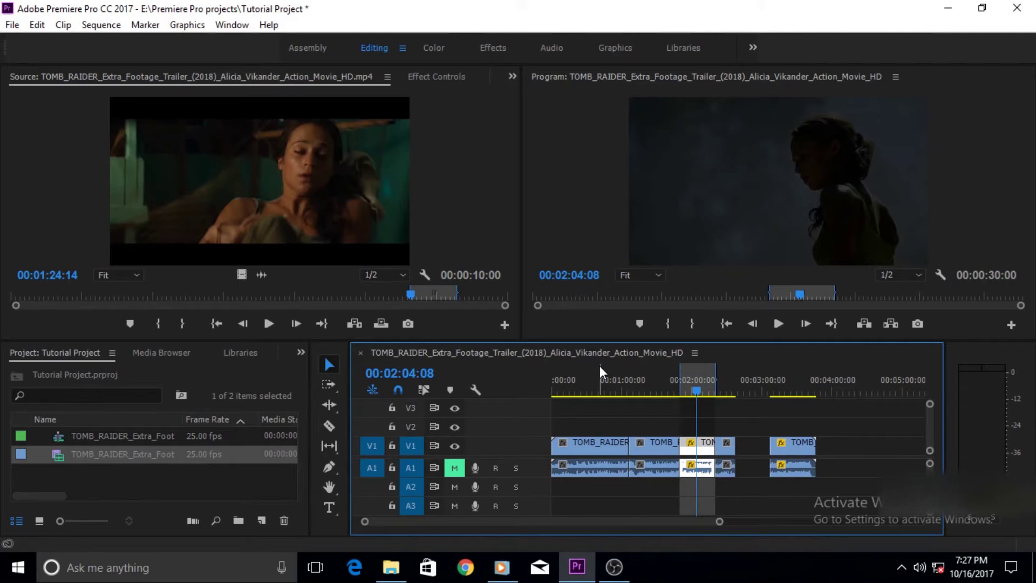
# Step: Minimize Premiere Pro and bring up the desktop's shortcut menu
pyautogui.click(577, 577)
pyautogui.rightClick(386, 181)
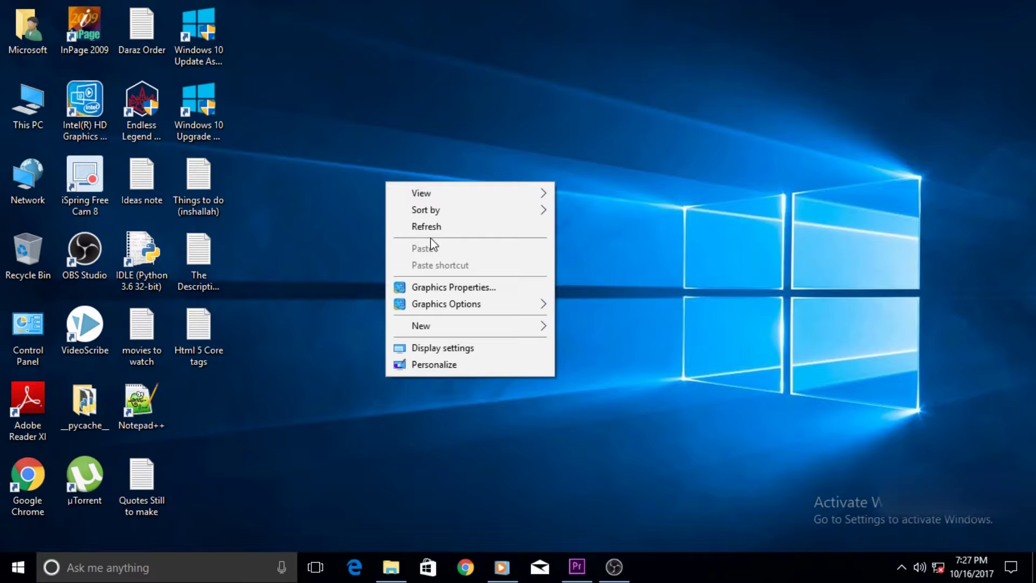